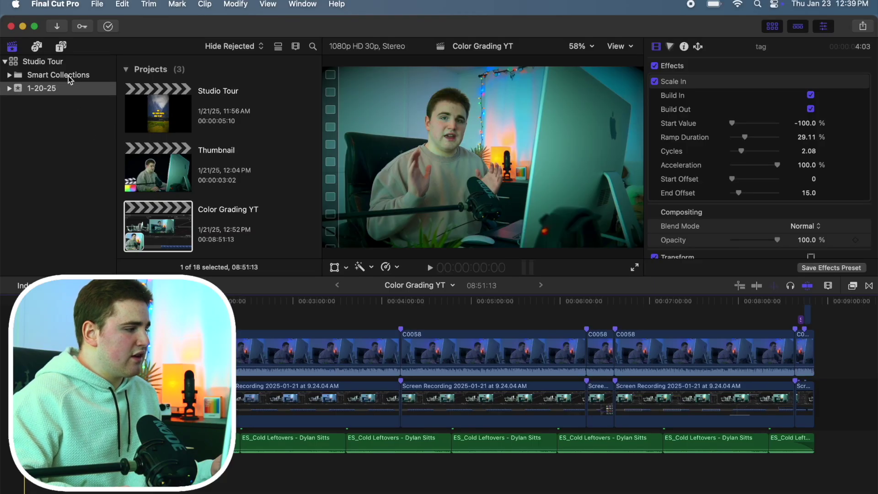
# - Delete the unused generated render files of the Studio Tour library to free up its cache storage
pyautogui.click(65, 63)
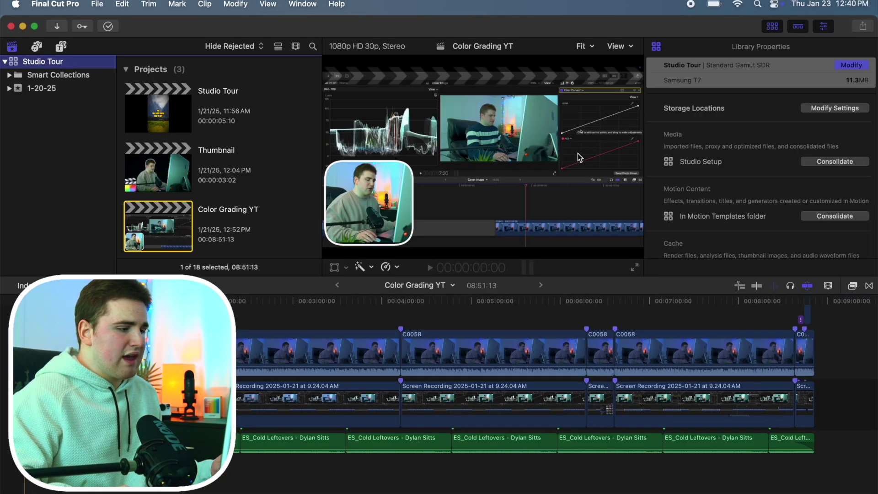
pyautogui.scroll(-2, 692, 172)
pyautogui.scroll(-2, 692, 173)
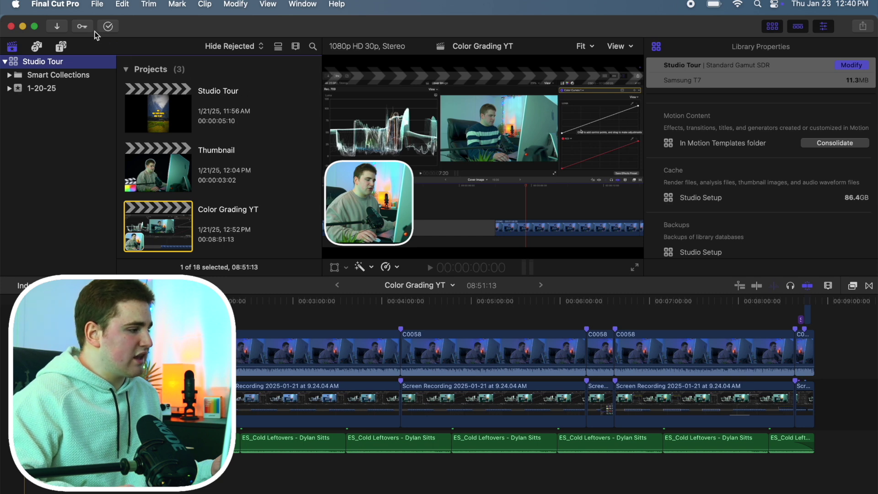
pyautogui.click(97, 5)
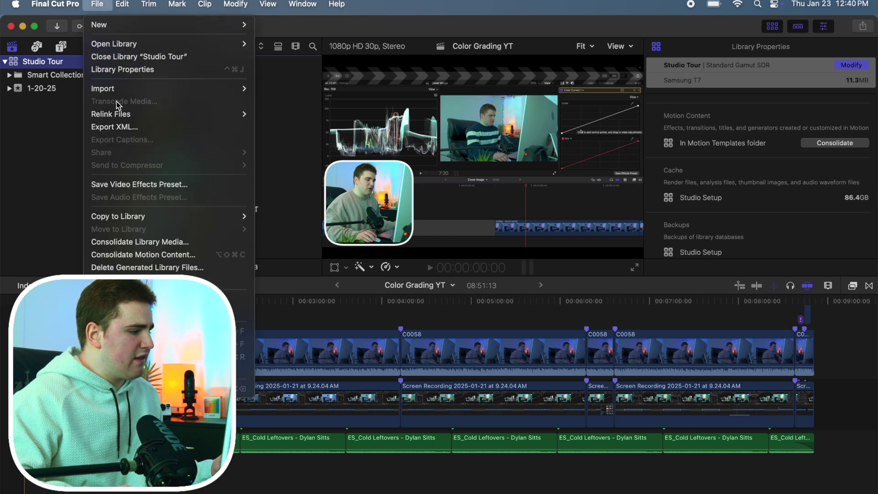
pyautogui.click(121, 268)
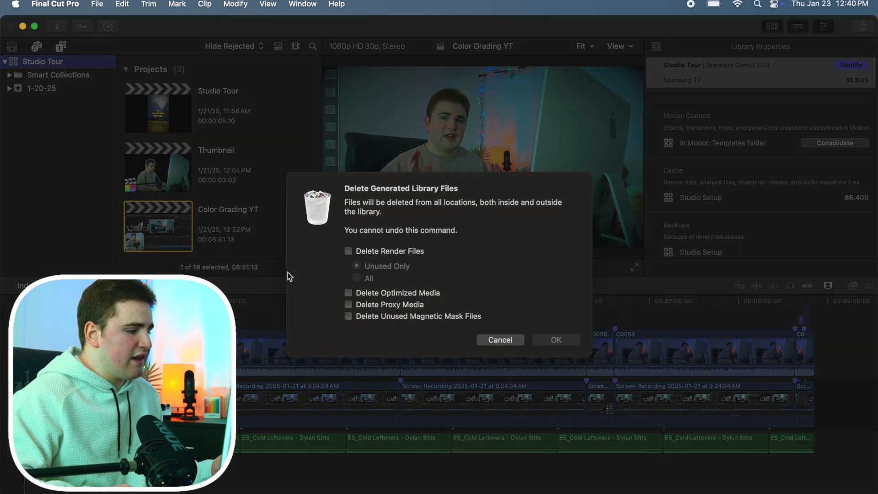
pyautogui.click(348, 252)
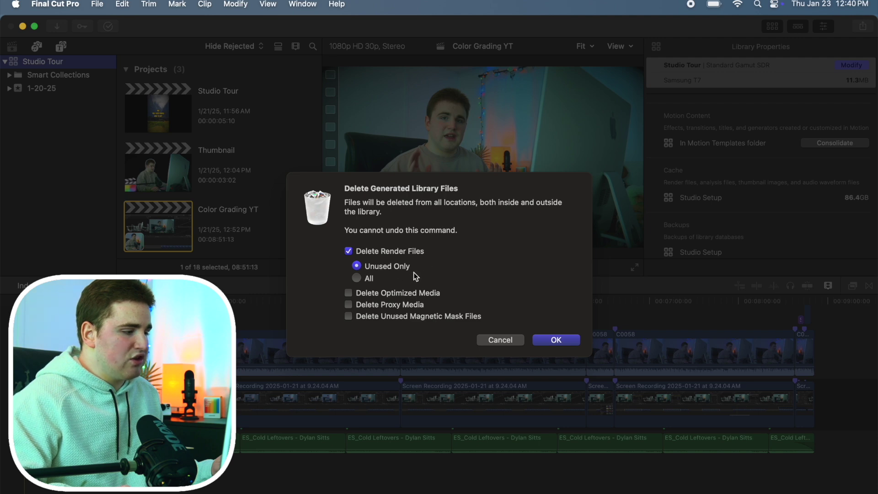
pyautogui.click(555, 340)
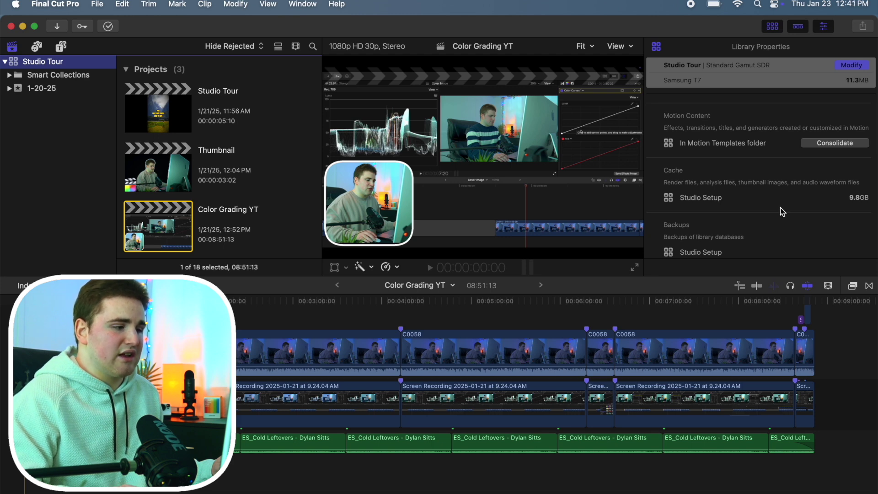
pyautogui.scroll(3, 657, 202)
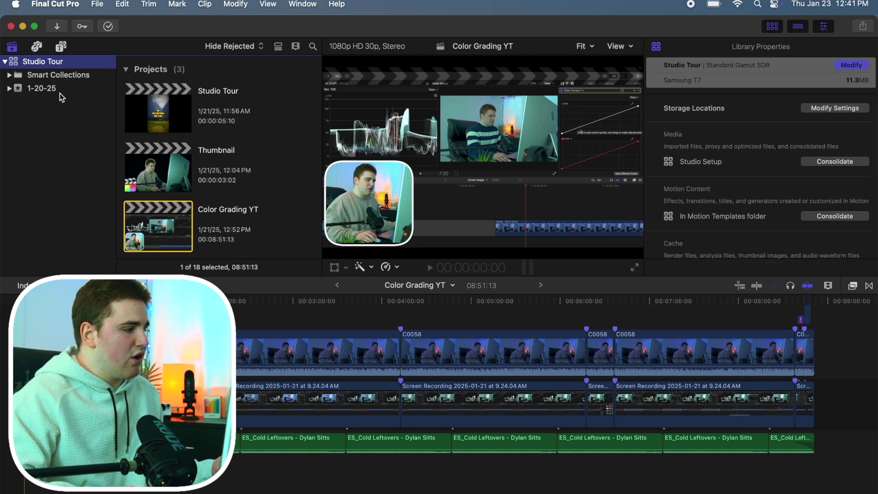
# - Open the Color Grading YT project from the 1-20-25 event and bring up its file export settings
pyautogui.click(44, 88)
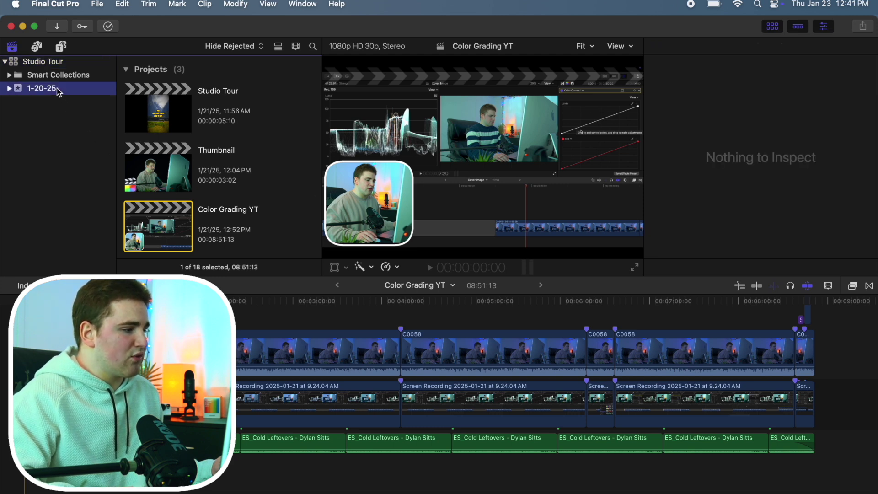
pyautogui.doubleClick(143, 229)
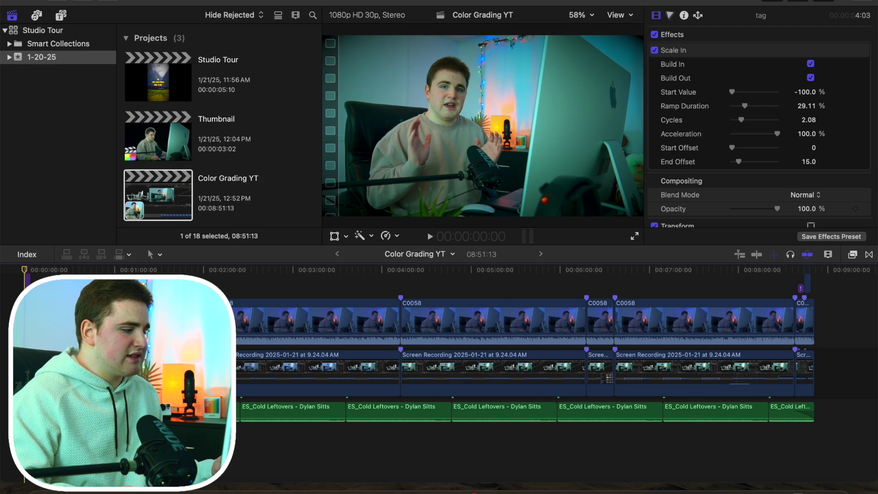
pyautogui.click(273, 288)
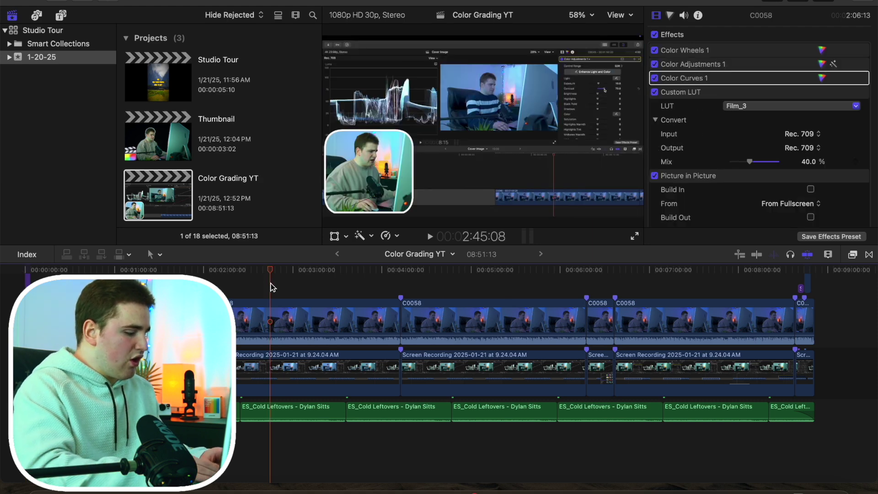
pyautogui.press('super+e')
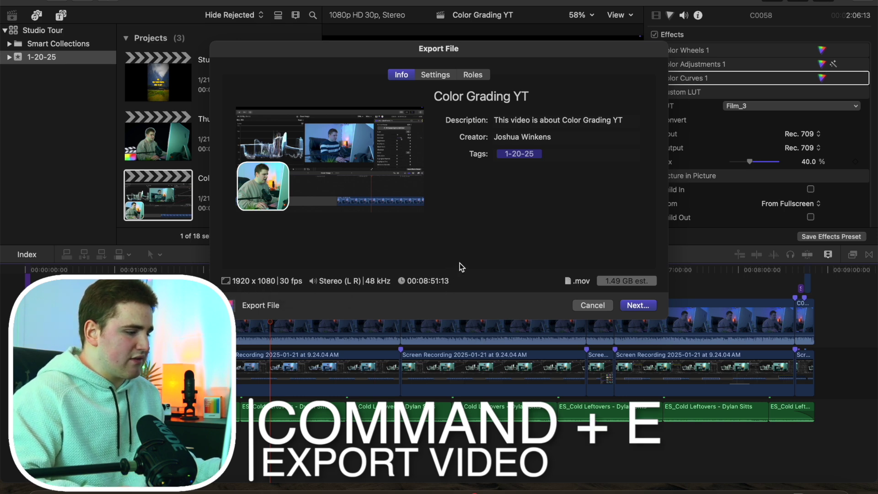
pyautogui.click(438, 77)
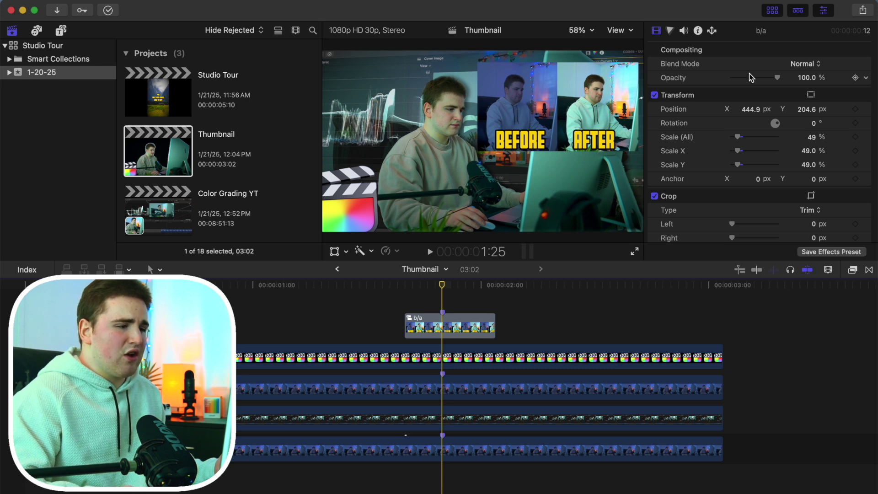
# - Bring up the Save Current Frame settings for the current frame of the Thumbnail project
pyautogui.click(863, 11)
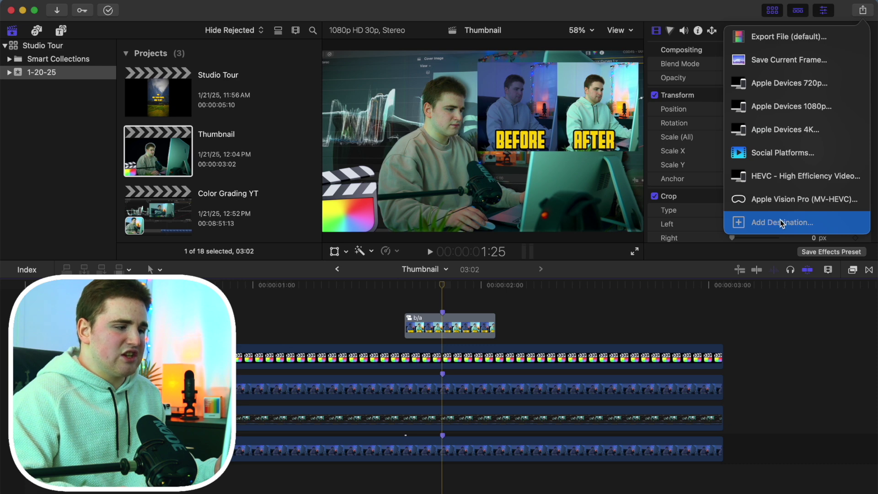
pyautogui.click(766, 65)
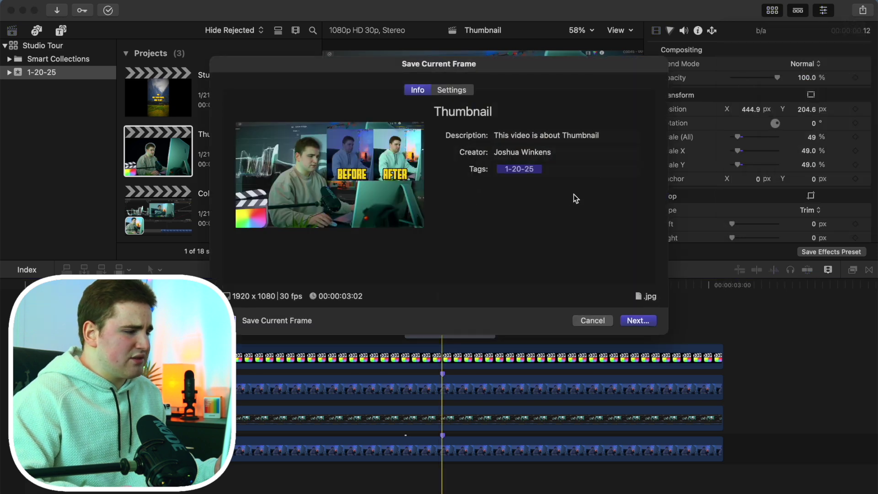
pyautogui.click(467, 91)
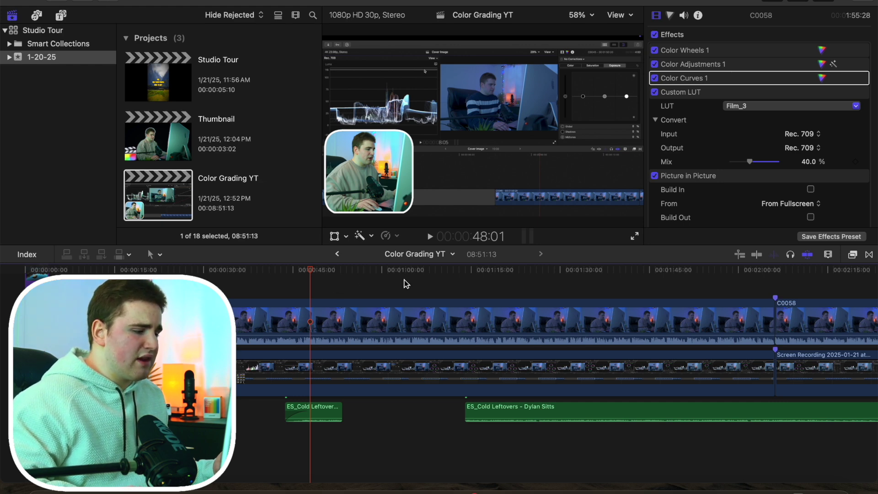
# - Show the audio meters and solo the short ES_Cold Leftovers music clip around 00:00:48 in Color Grading YT
pyautogui.click(530, 239)
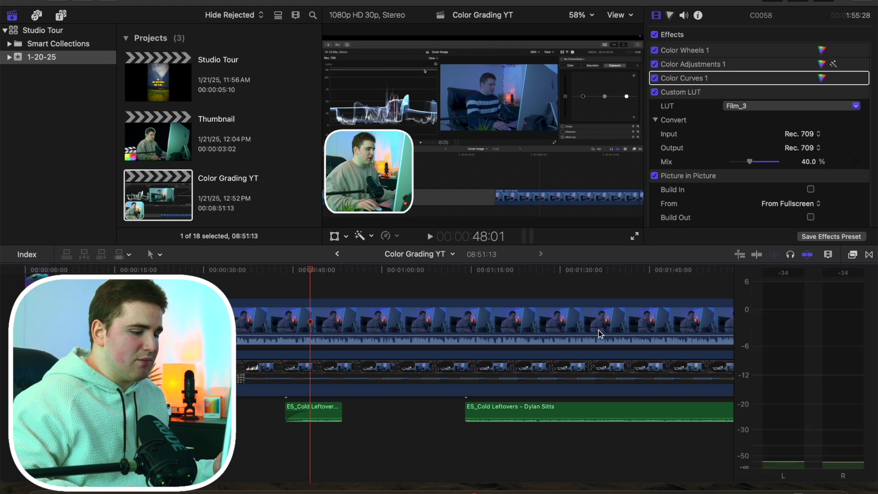
pyautogui.click(322, 417)
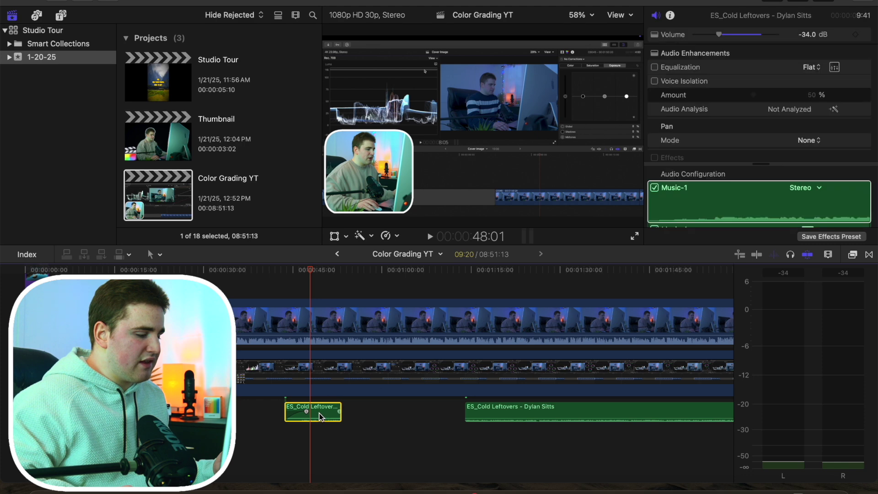
pyautogui.click(790, 255)
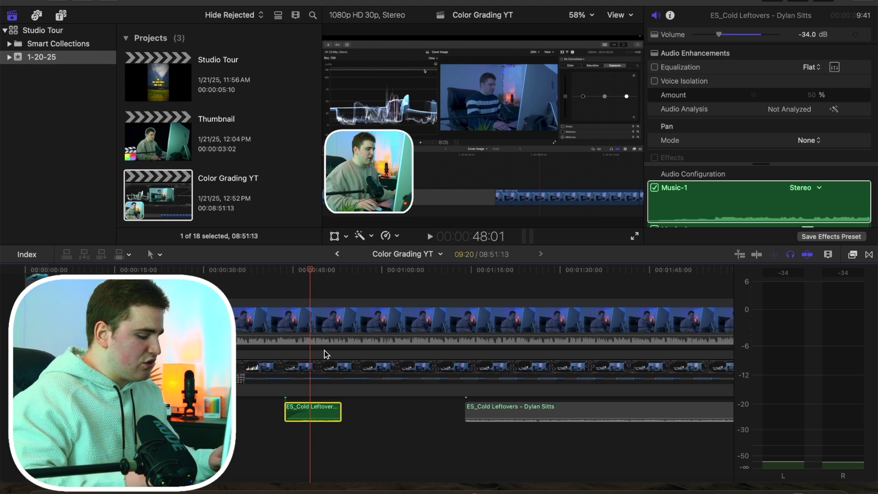
# - Turn on loop playback, play the soloed music clip, and return the playhead to about 00:00:48
pyautogui.press('super+l')
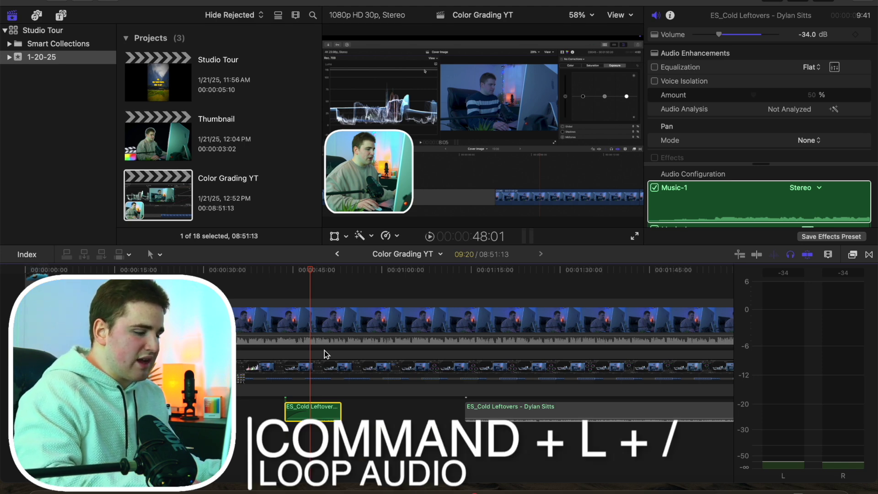
pyautogui.press('/')
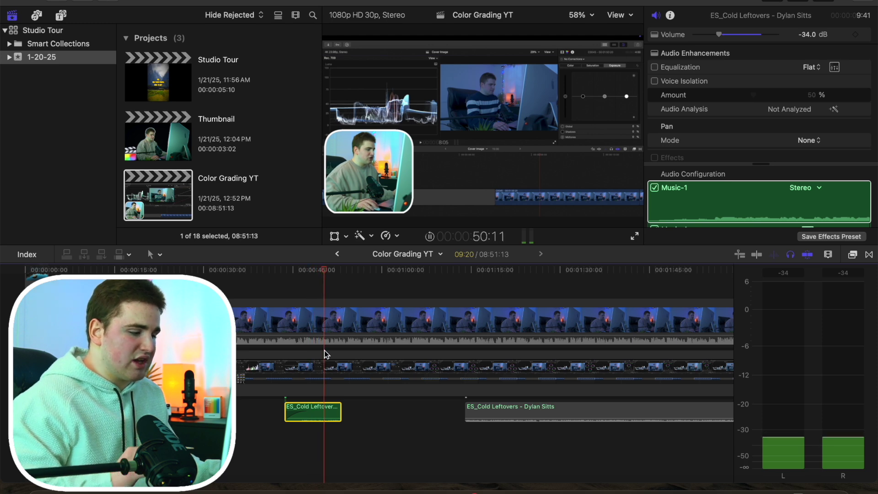
pyautogui.press('space')
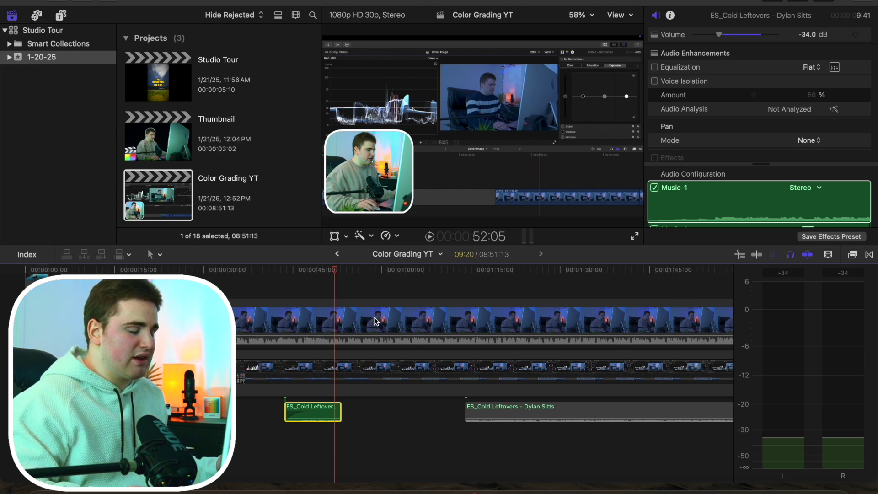
pyautogui.moveTo(337, 274); pyautogui.dragTo(310, 271)
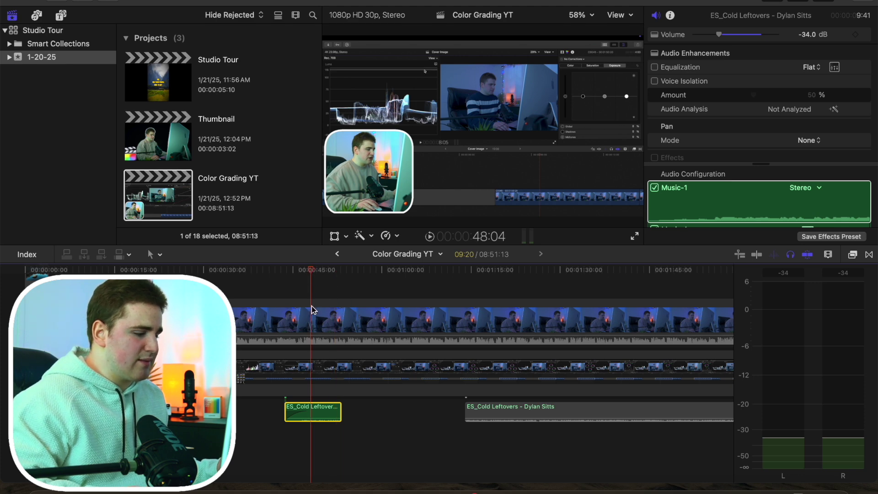
# - Assign the Effects audio role to the short ES_Cold Leftovers clip
pyautogui.rightClick(313, 414)
pyautogui.moveTo(355, 268)
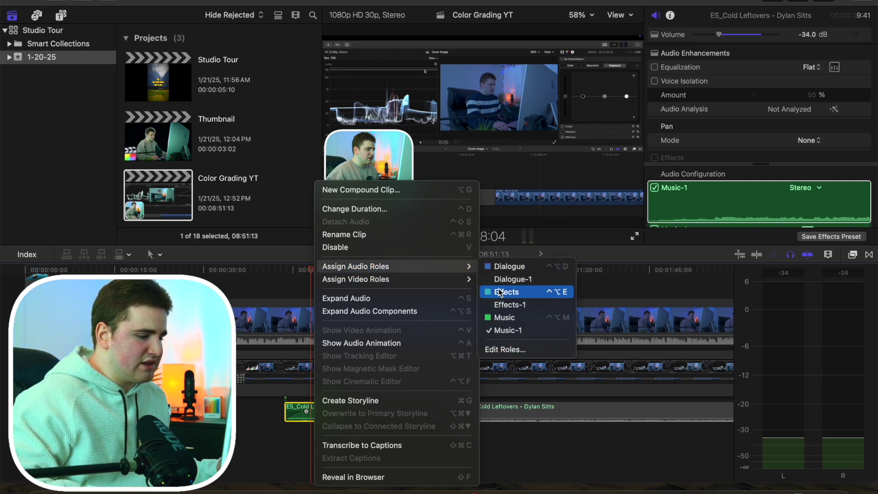
pyautogui.click(500, 295)
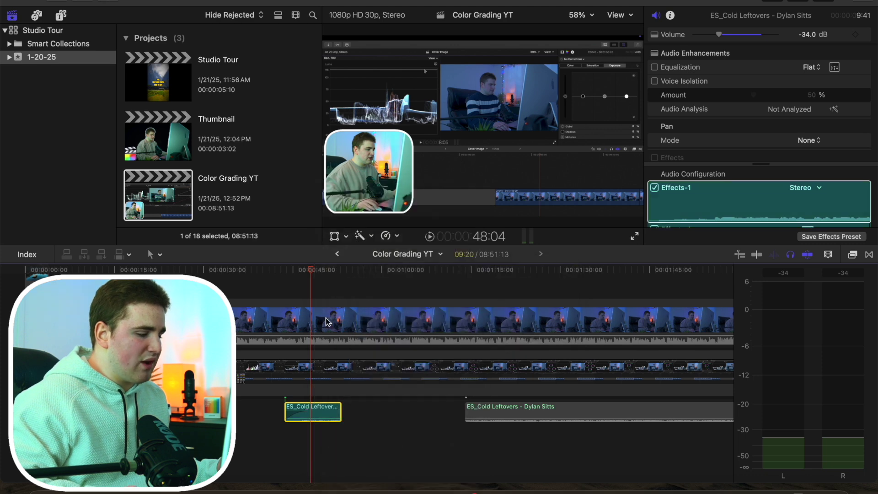
pyautogui.click(320, 295)
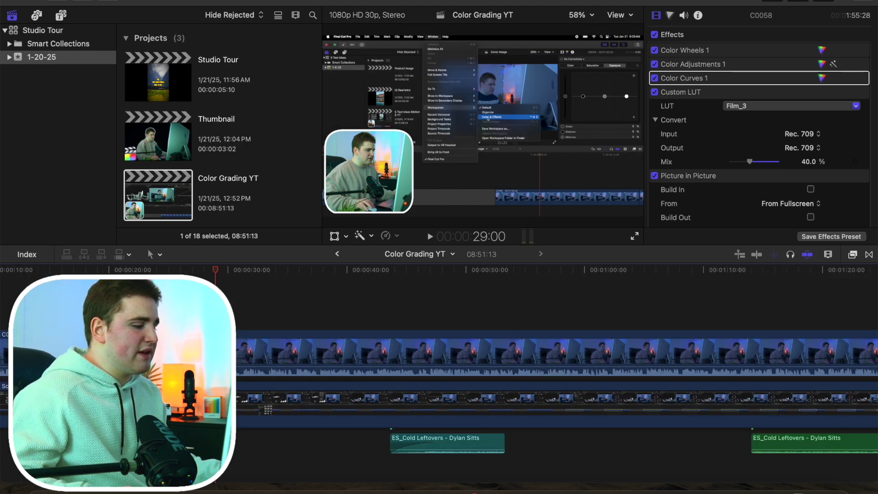
# - Add the Long title from the Adjustment Layer category above the main video clip, near the 30-second mark
pyautogui.click(63, 16)
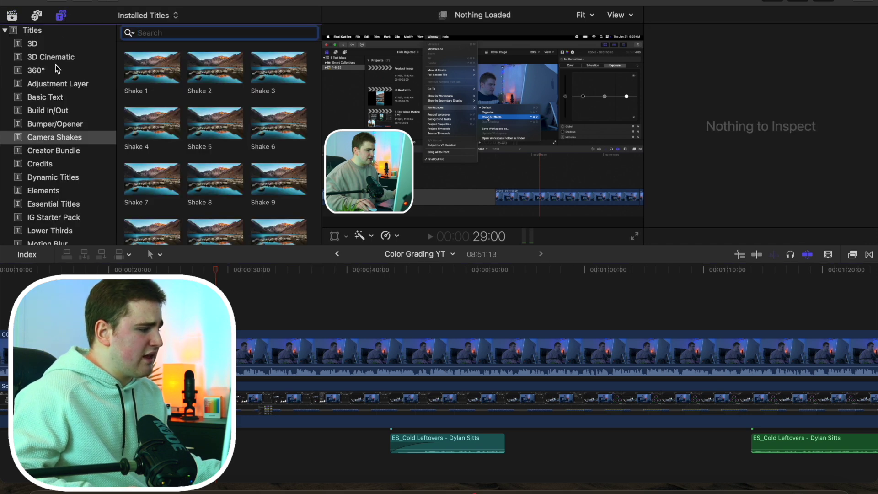
pyautogui.click(52, 151)
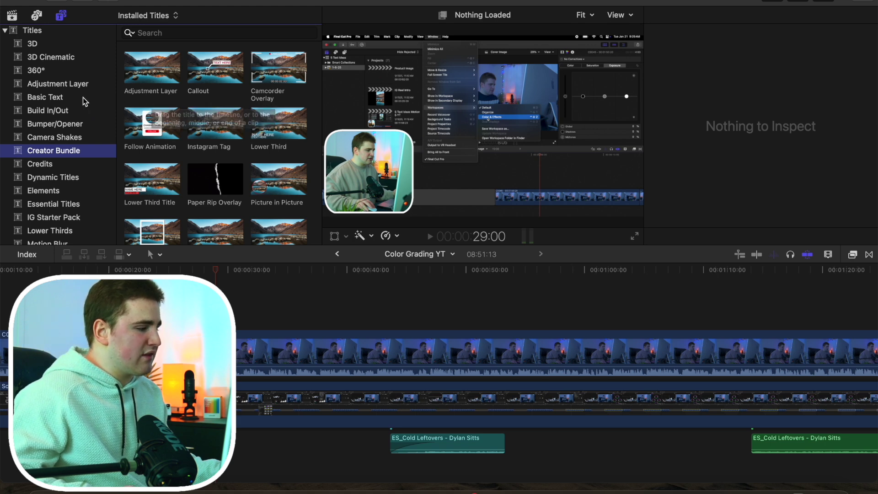
pyautogui.click(81, 85)
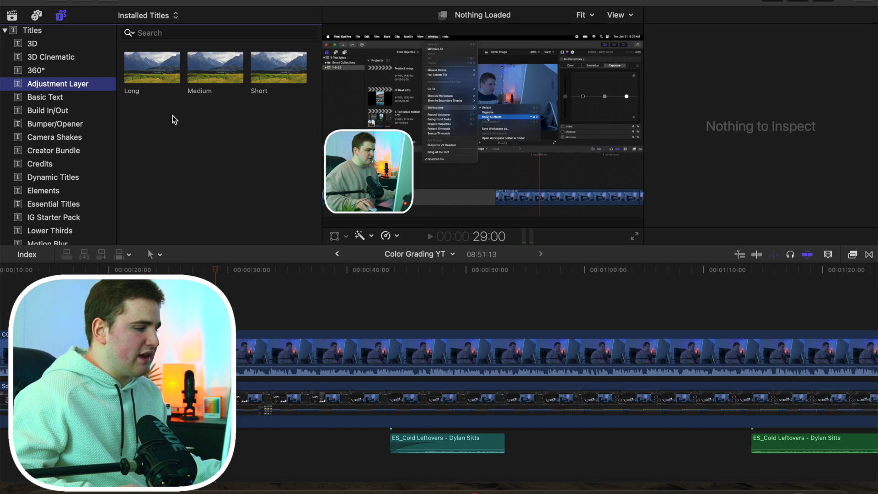
pyautogui.moveTo(156, 77); pyautogui.dragTo(274, 320)
pyautogui.press('super+4')
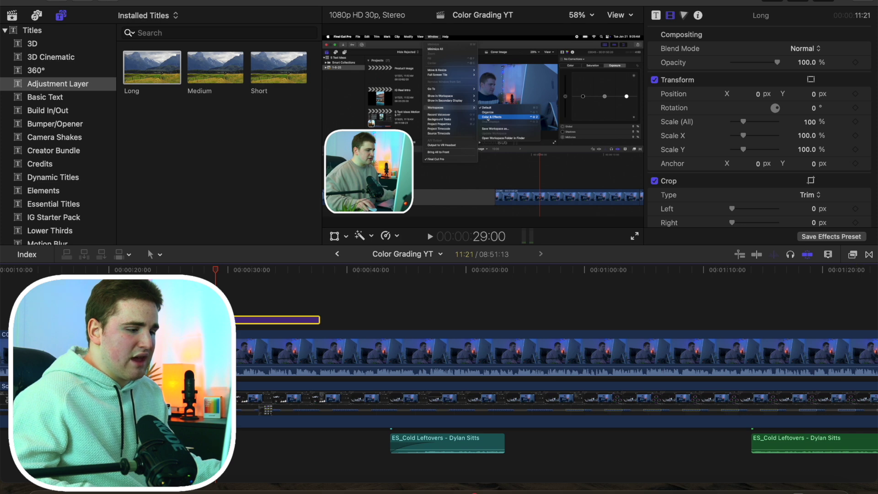
# - Apply the Black-Green thermal preset to the adjustment layer and preview it at about 00:00:31 and 00:00:26
pyautogui.click(852, 254)
pyautogui.click(688, 331)
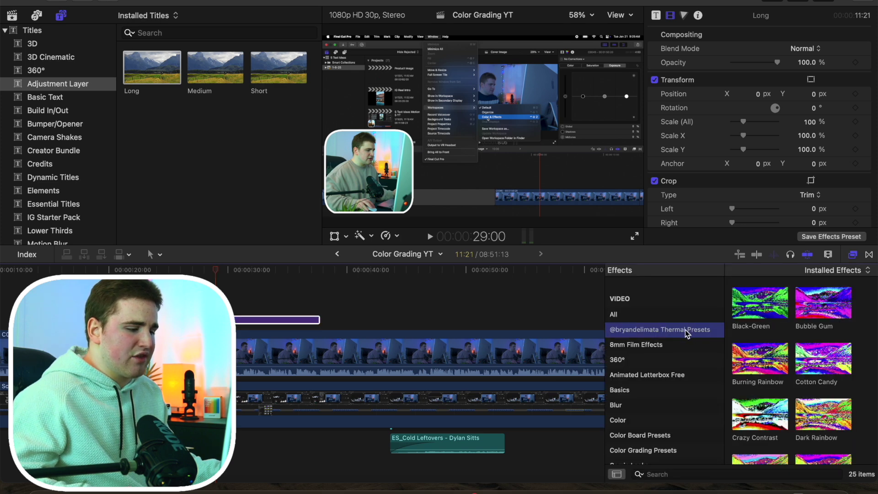
pyautogui.moveTo(767, 315); pyautogui.dragTo(284, 319)
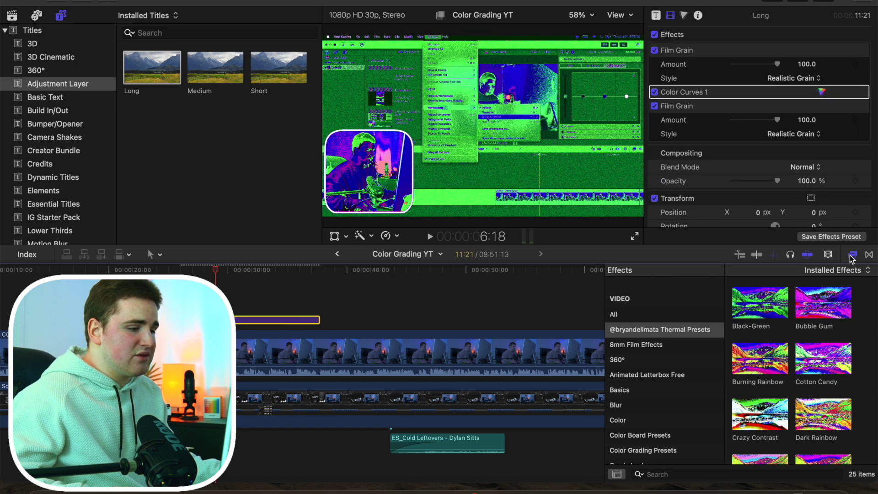
pyautogui.click(852, 255)
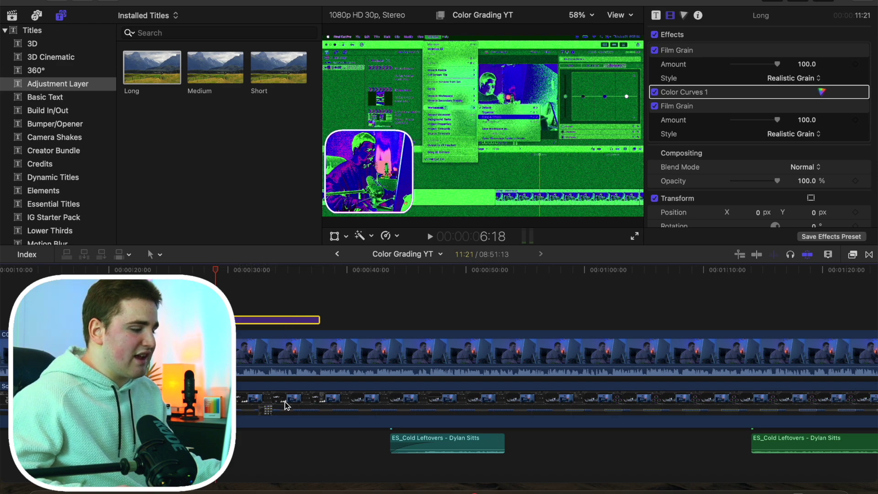
pyautogui.moveTo(215, 280); pyautogui.dragTo(250, 298)
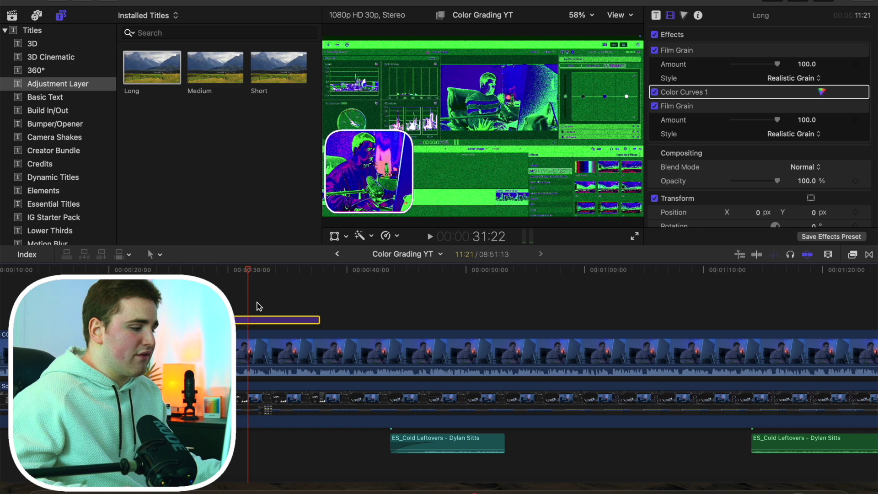
pyautogui.click(181, 270)
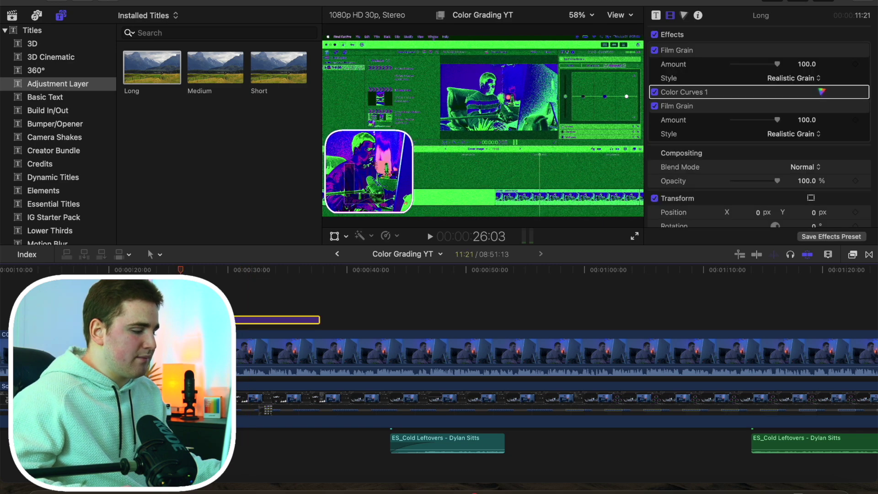
pyautogui.scroll(-4, 699, 181)
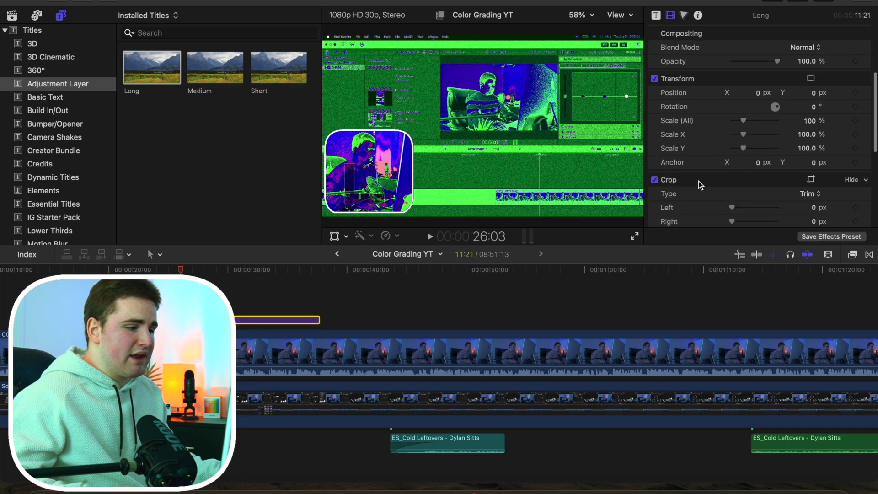
# - Keyframe the adjustment layer's Scale (All) at 252% at the layer's end, around 00:00:37:24
pyautogui.click(321, 301)
pyautogui.click(300, 320)
pyautogui.scroll(-3, 700, 187)
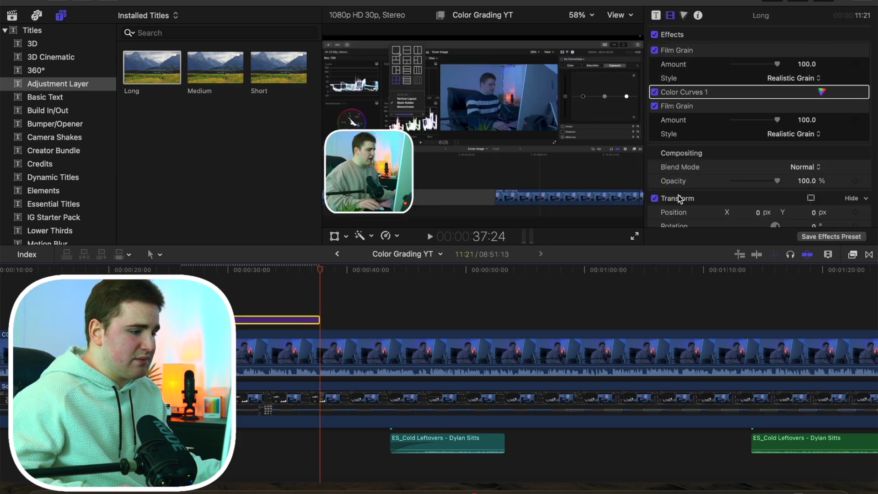
pyautogui.scroll(-1, 700, 187)
pyautogui.moveTo(744, 211); pyautogui.dragTo(763, 211)
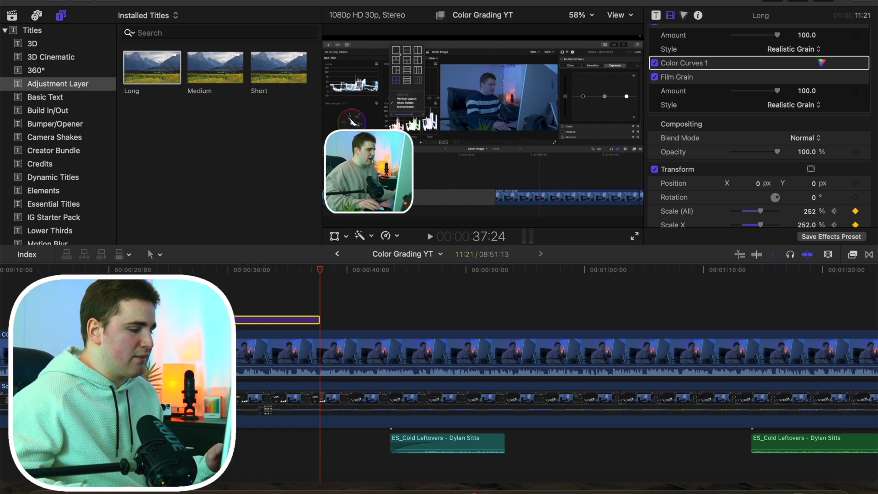
# - Play the adjustment layer from 00:00:26:03 to preview its scale animation
pyautogui.click(180, 293)
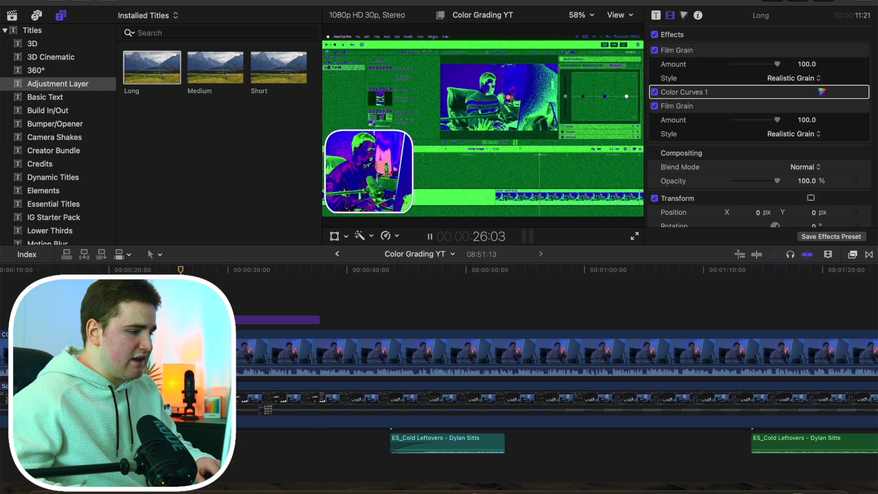
pyautogui.press('space')
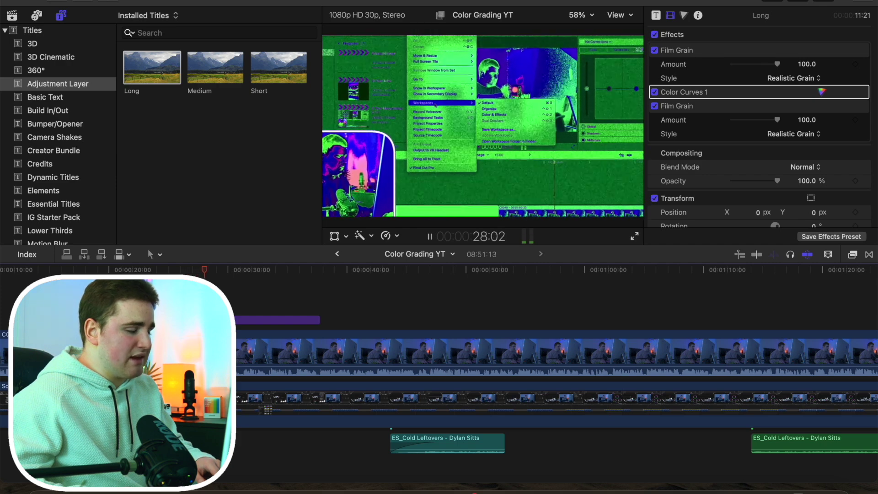
pyautogui.press('space')
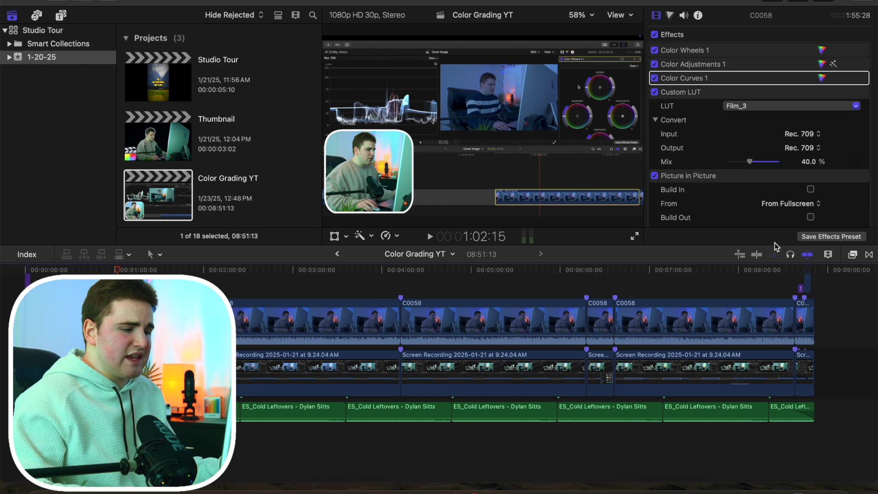
# - Start saving clip C0058's effects as a preset, reviewing the included attributes and excluding Spatial Conform
pyautogui.click(808, 237)
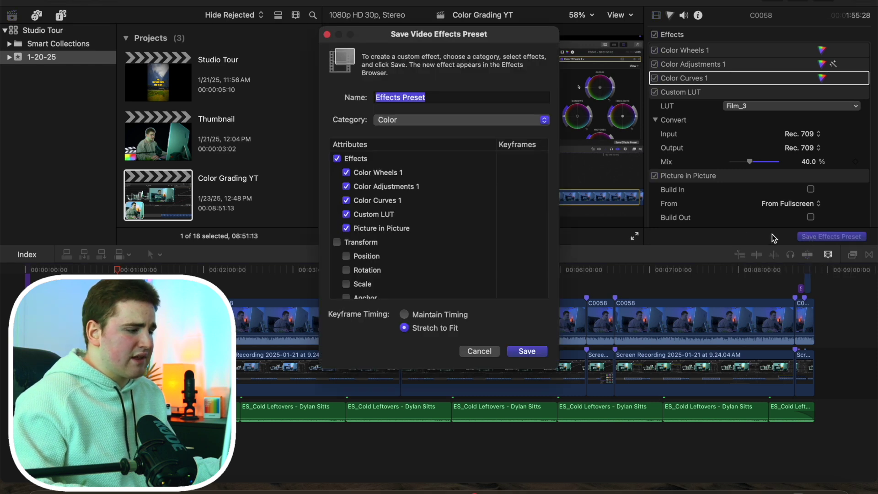
pyautogui.scroll(-3, 430, 236)
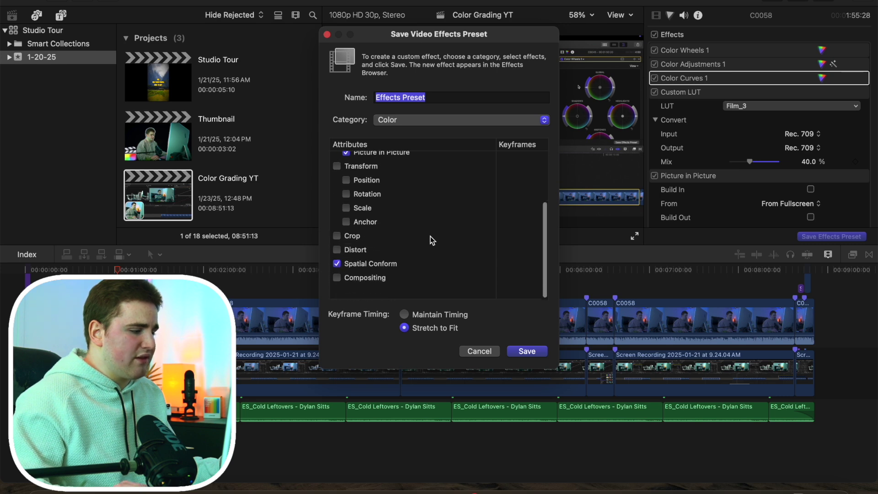
pyautogui.scroll(4, 430, 238)
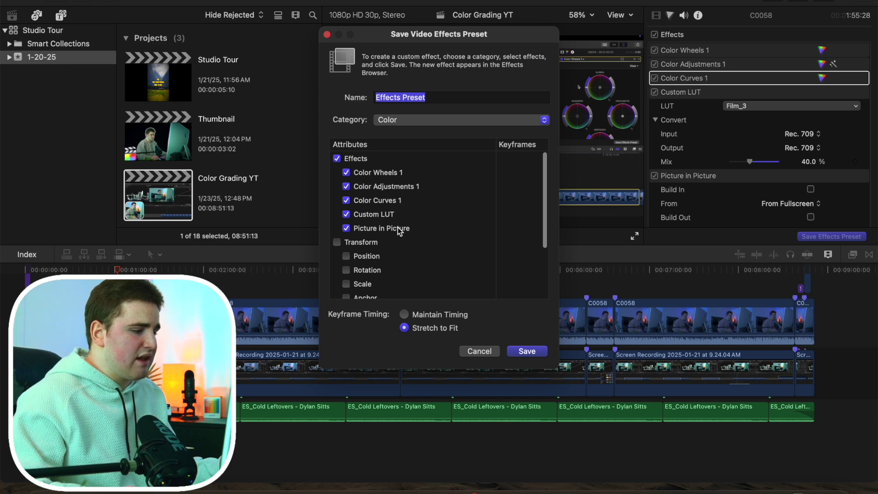
pyautogui.scroll(-3, 399, 231)
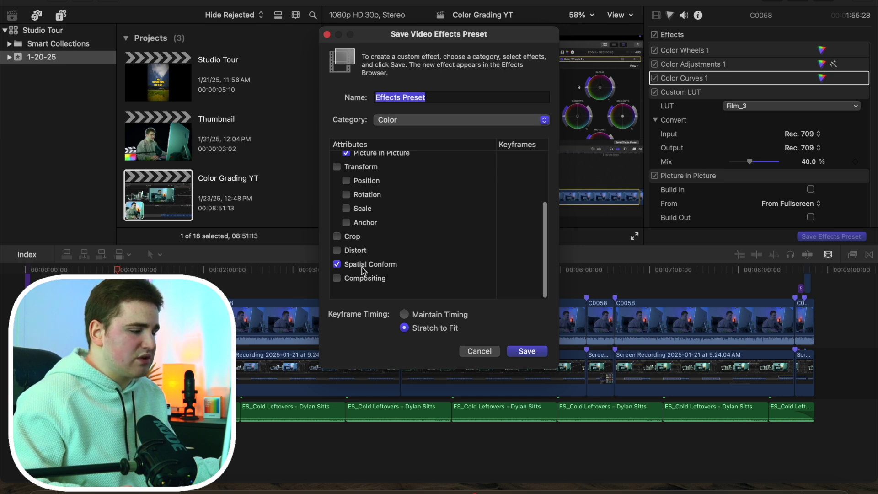
pyautogui.click(337, 264)
pyautogui.scroll(5, 371, 234)
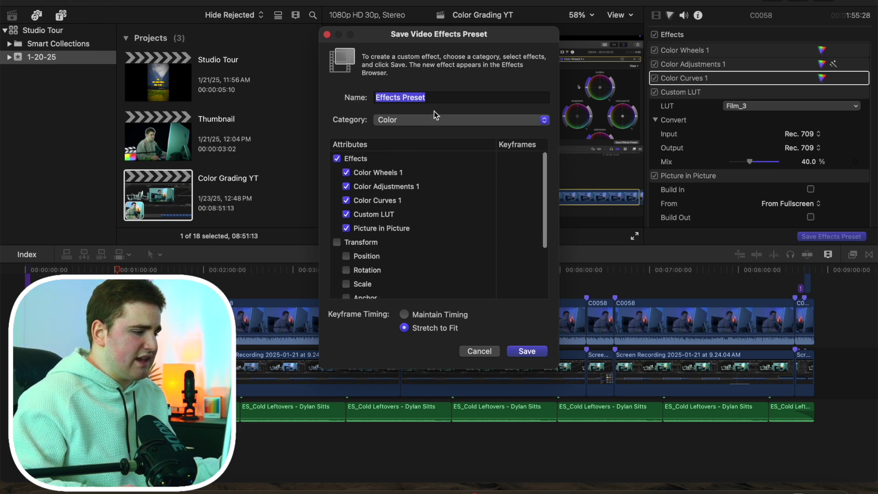
# - Name the effects preset YT PinP, keep it in the Color category and save it
pyautogui.press('BackSpace')
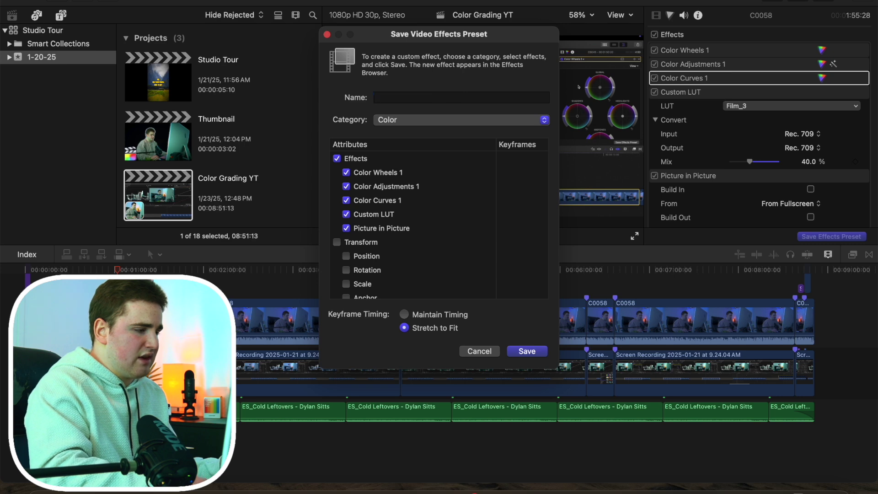
pyautogui.write('YT')
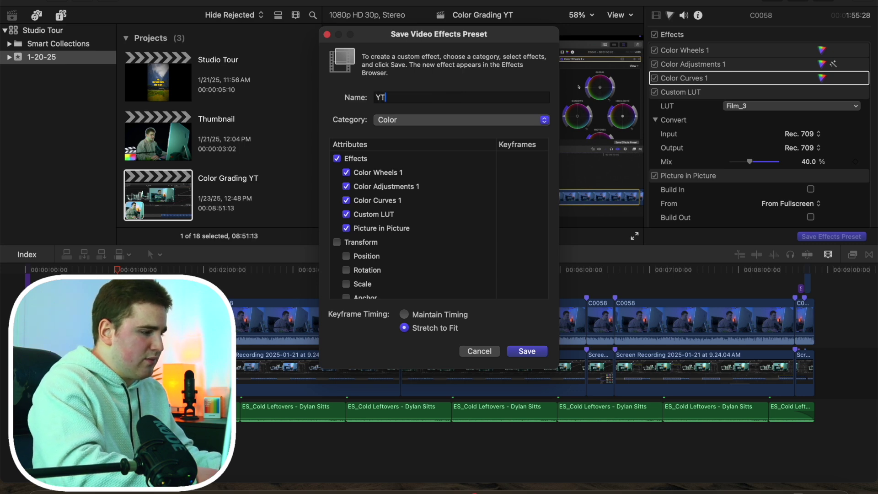
pyautogui.write(' P')
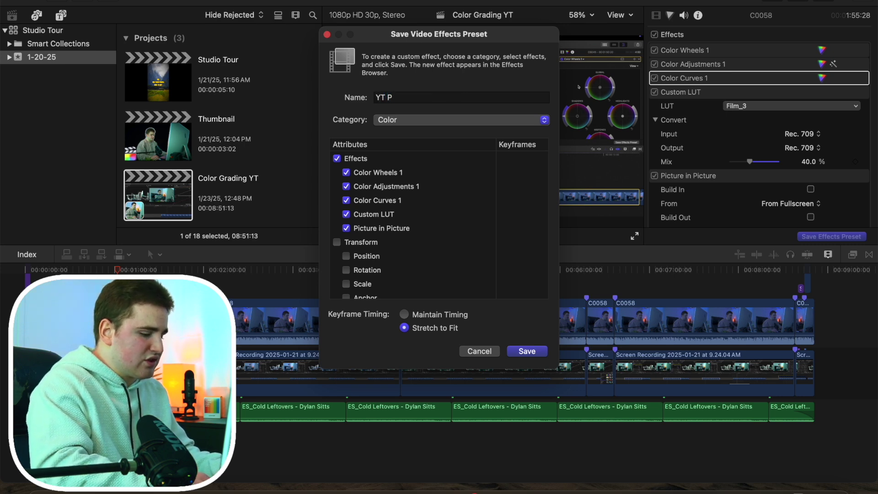
pyautogui.write('inP')
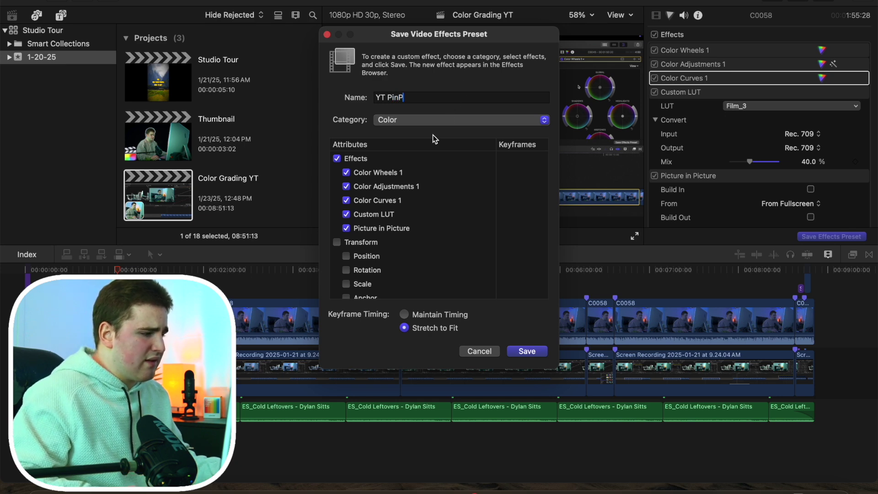
pyautogui.click(418, 120)
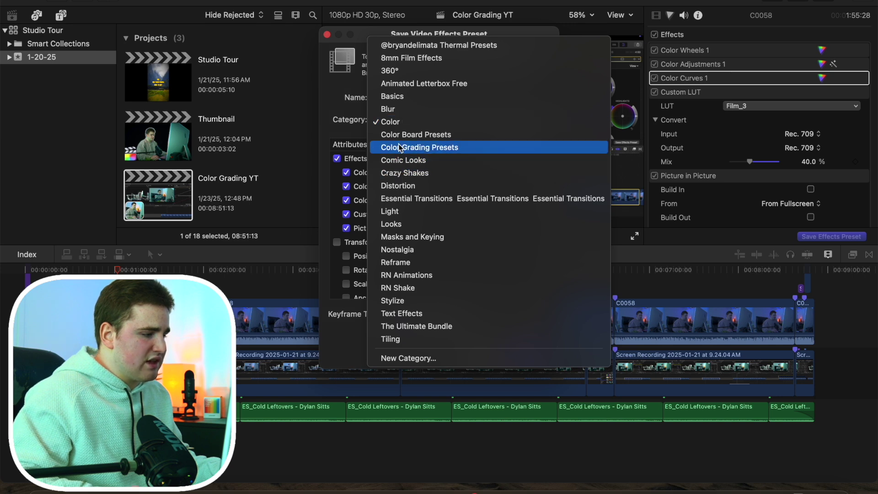
pyautogui.click(397, 122)
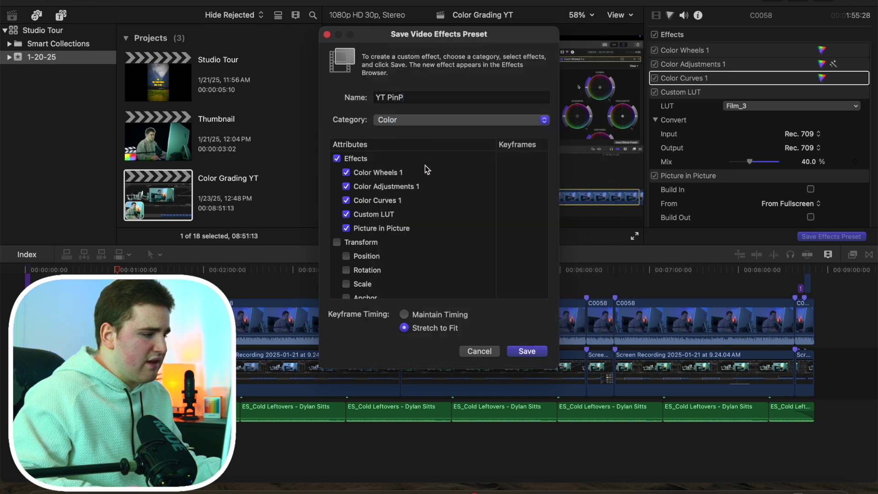
pyautogui.scroll(-3, 401, 203)
pyautogui.scroll(3, 401, 203)
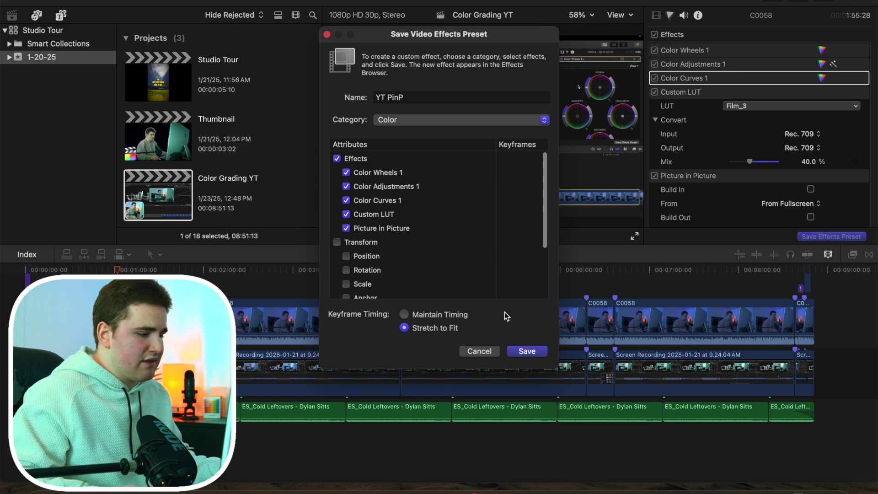
pyautogui.click(520, 351)
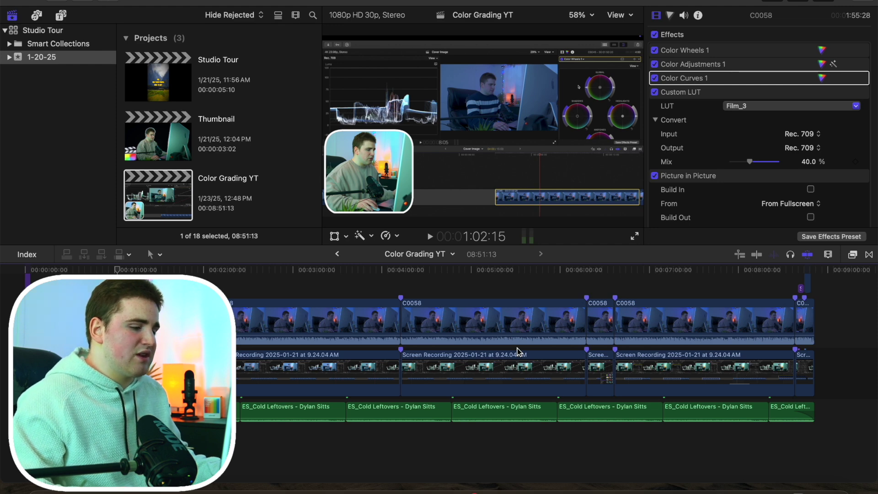
# - Locate the saved YT PinP preset among the Color video effects, and close the effects browser
pyautogui.click(155, 270)
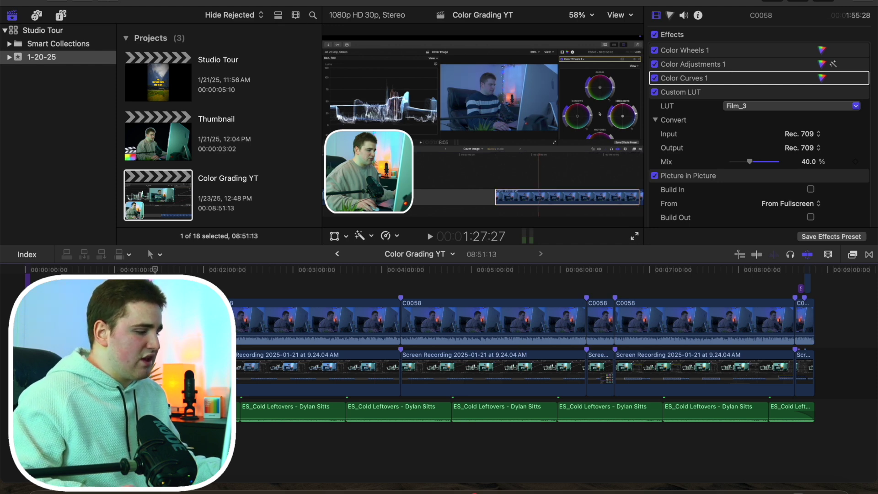
pyautogui.click(851, 255)
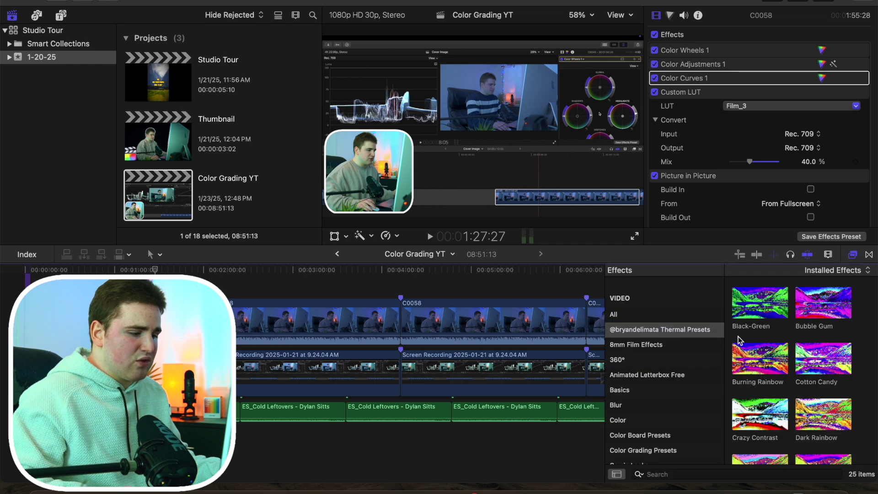
pyautogui.click(632, 421)
pyautogui.scroll(-8, 753, 357)
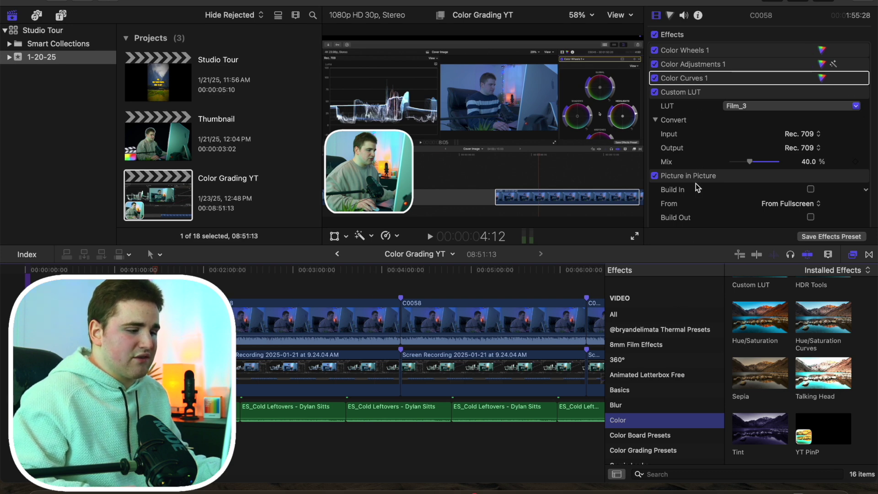
pyautogui.click(853, 256)
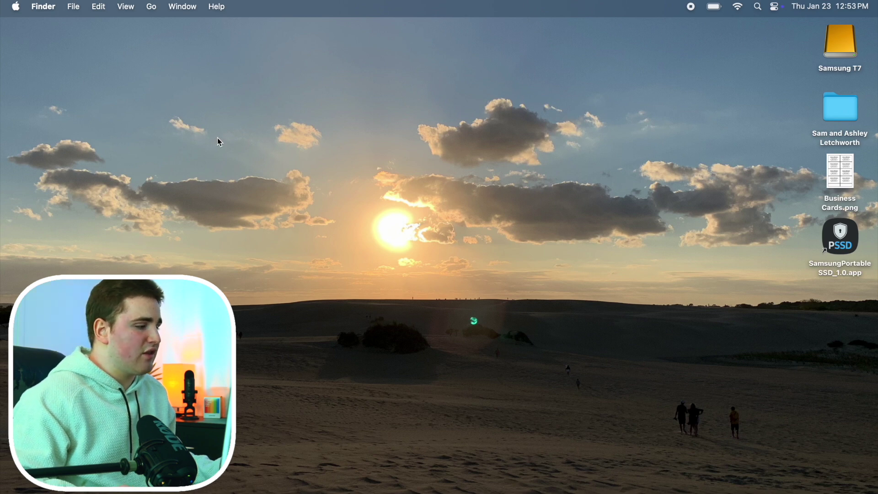
# - Open the Effects folder inside Motion Templates in the home folder's Movies directory
pyautogui.click(151, 8)
pyautogui.click(166, 123)
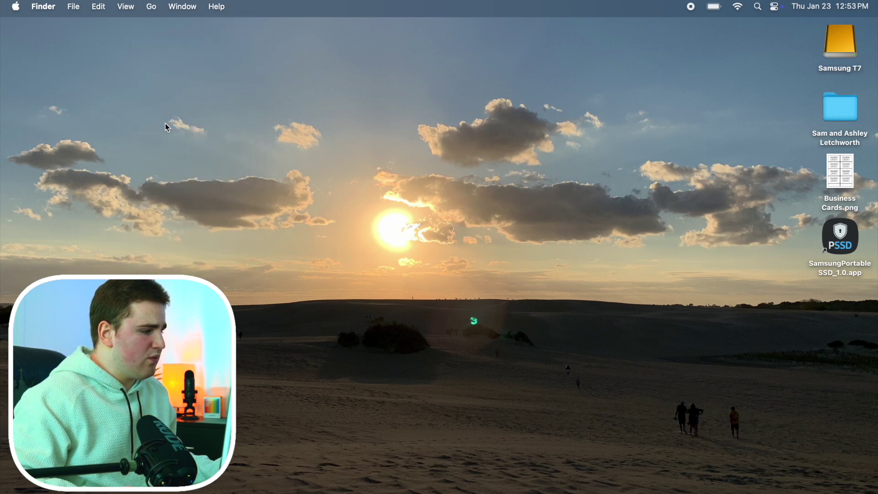
pyautogui.doubleClick(513, 148)
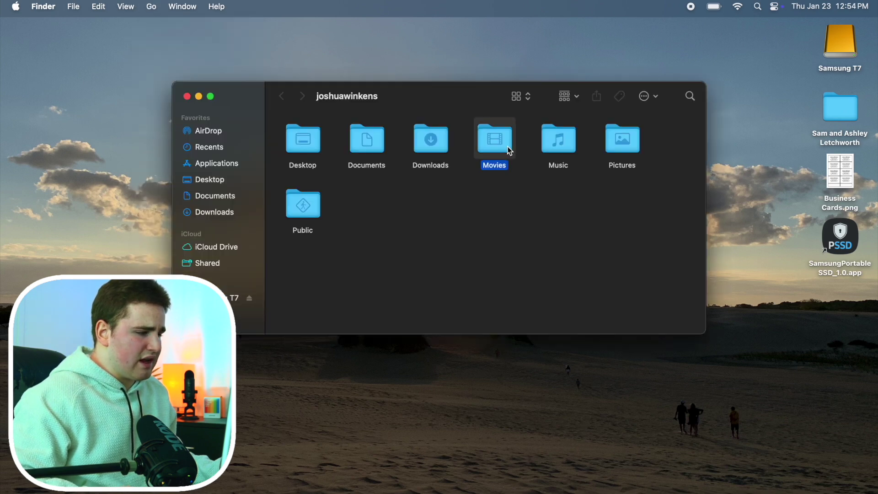
pyautogui.doubleClick(293, 140)
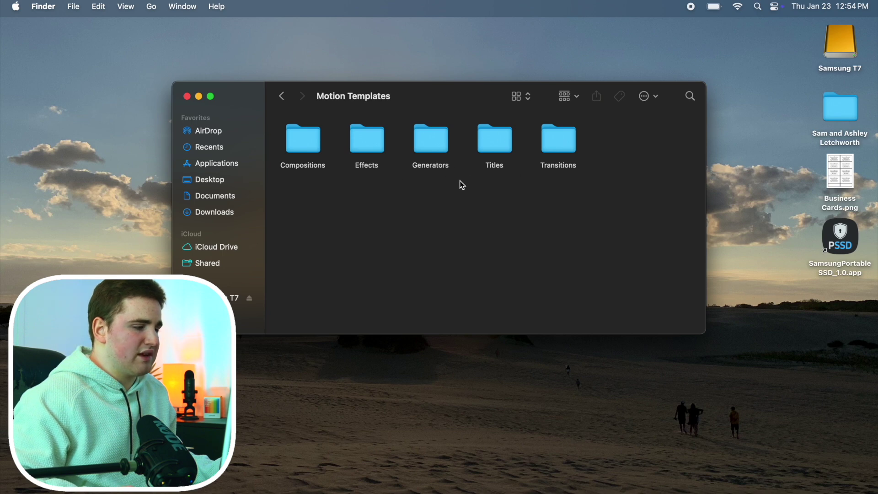
pyautogui.doubleClick(367, 146)
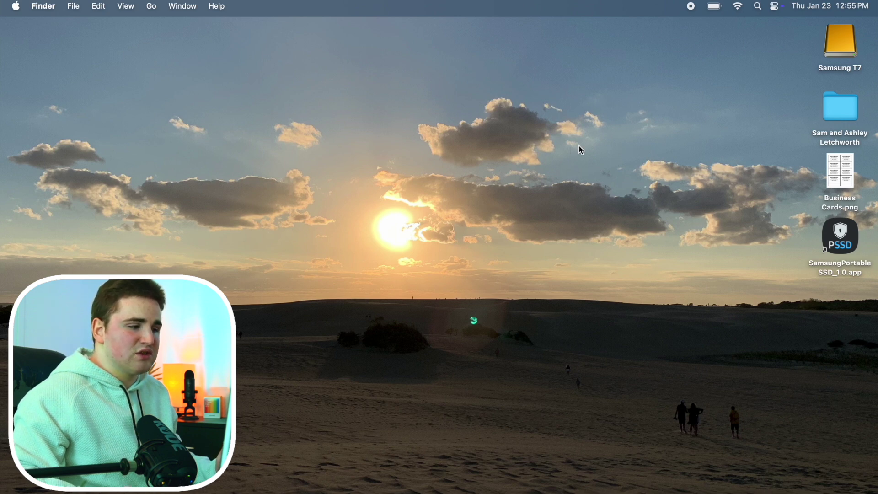
# - Create a folder named Example in the YouTube Tutorials 2024 folder on the Samsung T7 drive
pyautogui.doubleClick(835, 46)
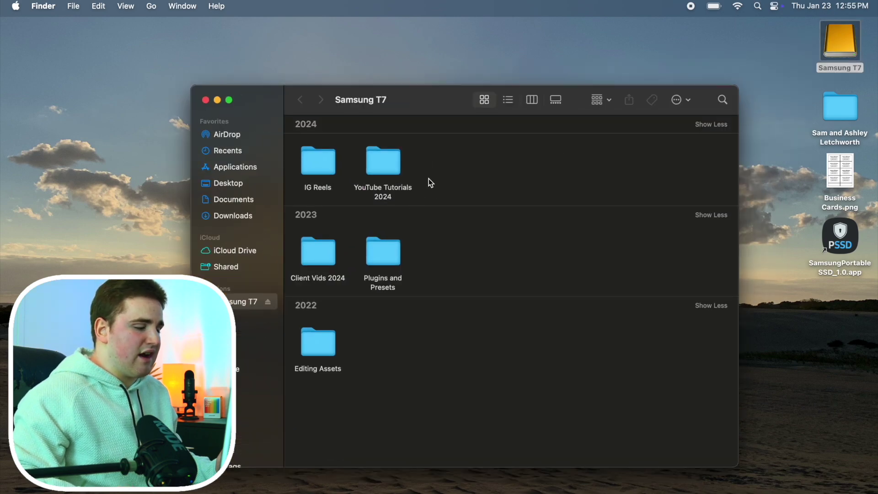
pyautogui.doubleClick(388, 170)
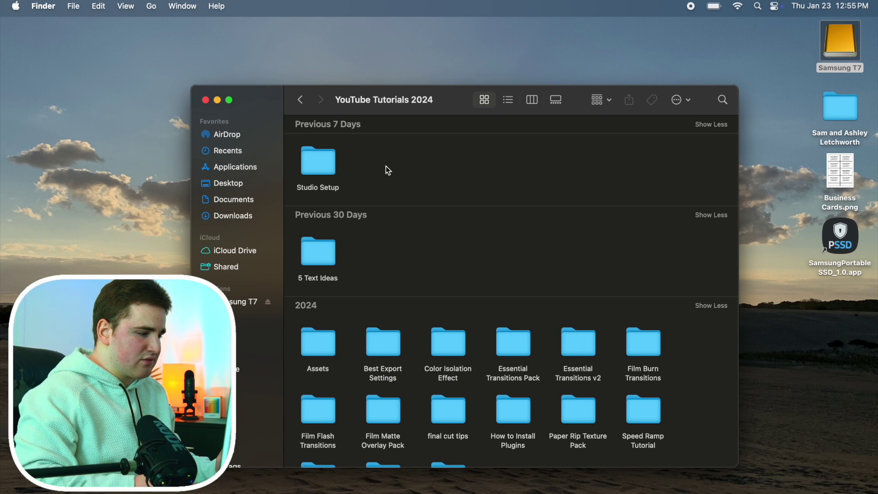
pyautogui.rightClick(388, 171)
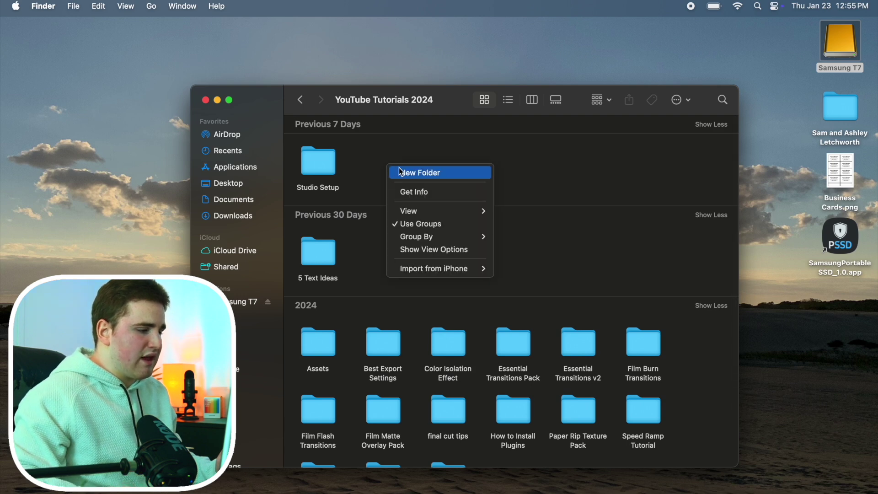
pyautogui.click(401, 172)
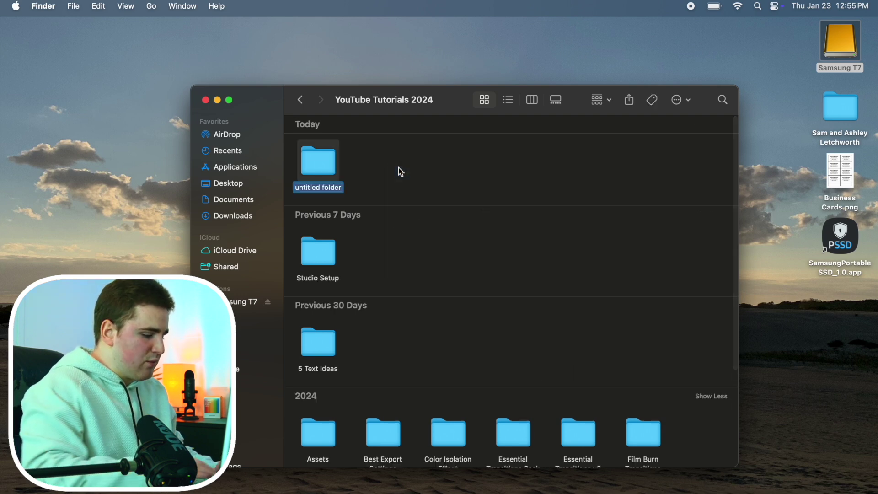
pyautogui.write('Ex')
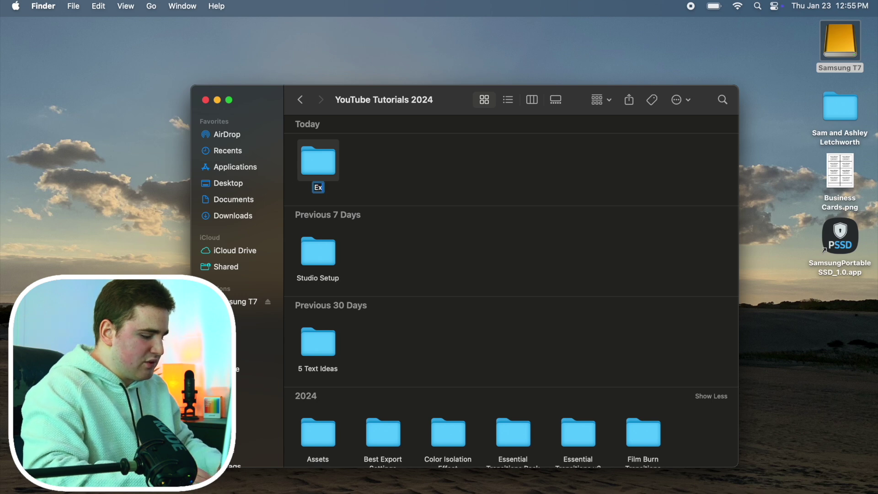
pyautogui.write('ample')
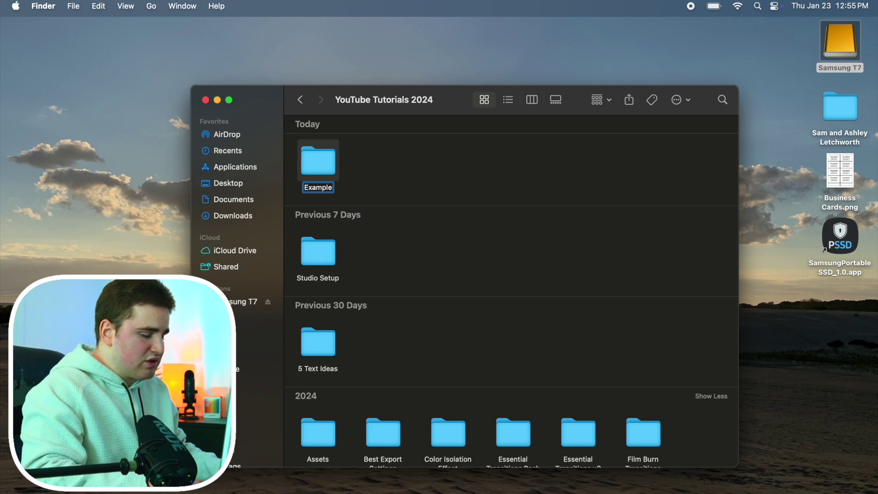
pyautogui.press('Return')
pyautogui.click(367, 171)
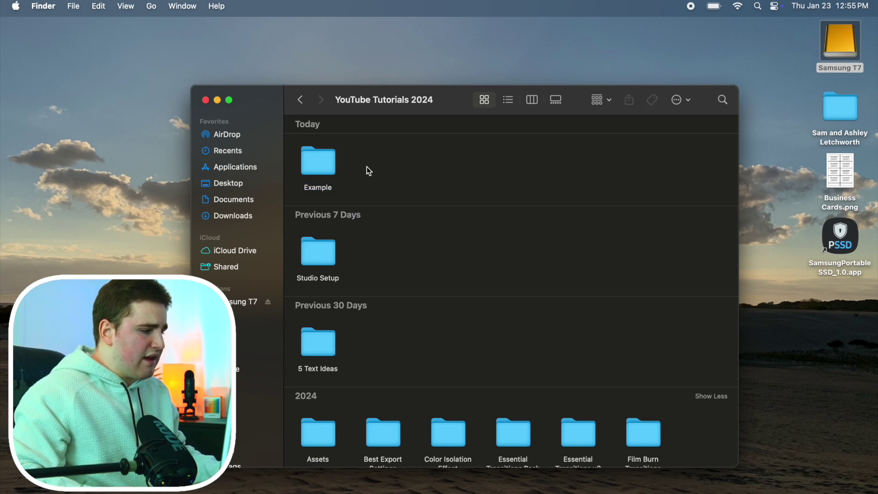
# - Create a folder named Media inside the Example folder and group the folder's contents by Date Created
pyautogui.doubleClick(318, 168)
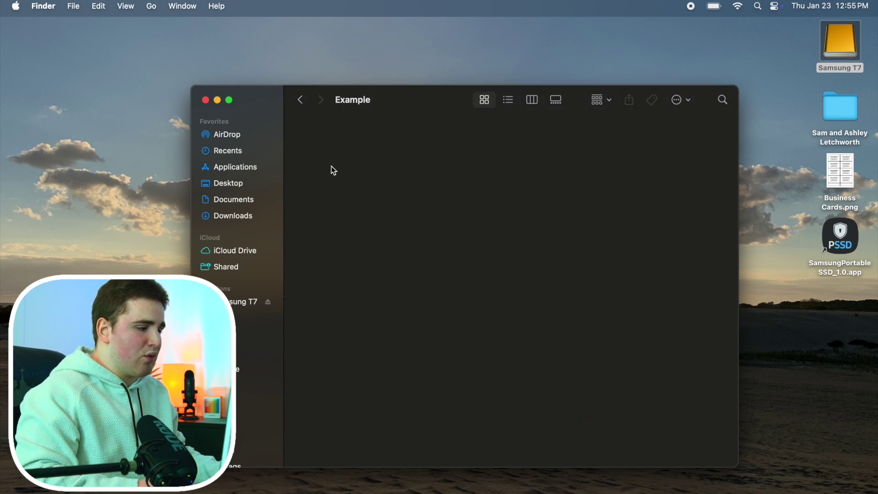
pyautogui.rightClick(333, 170)
pyautogui.click(346, 172)
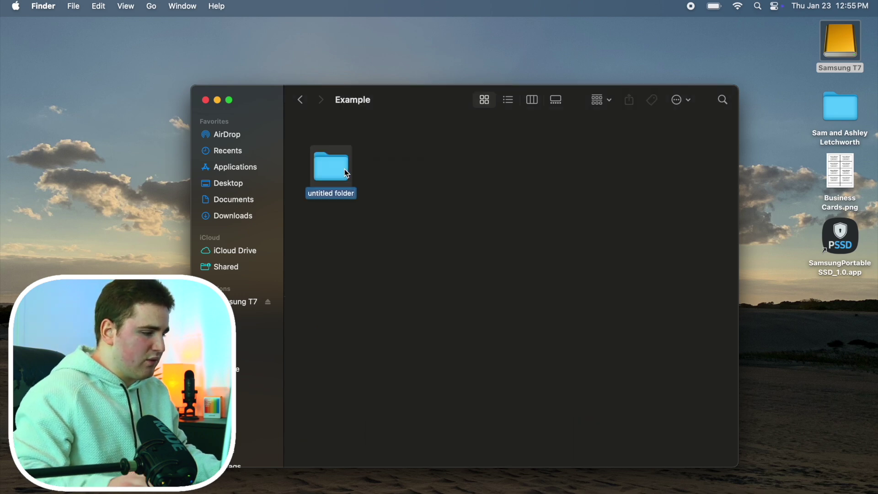
pyautogui.write('Media')
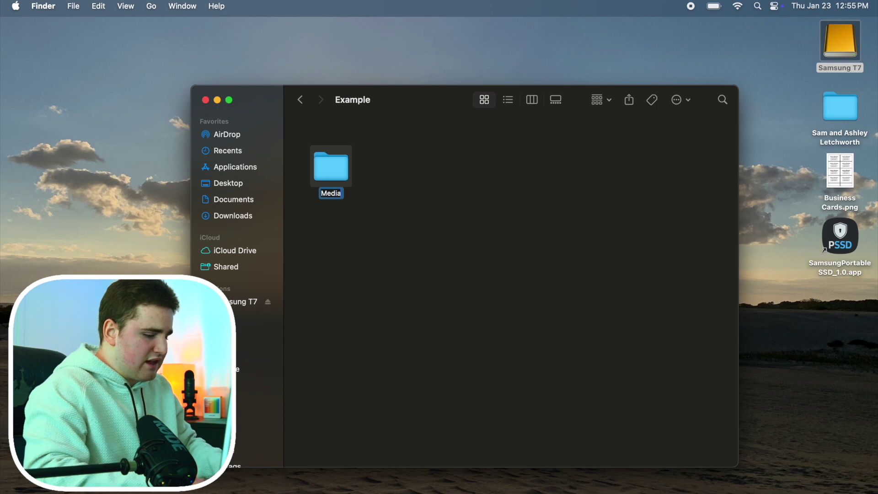
pyautogui.click(359, 171)
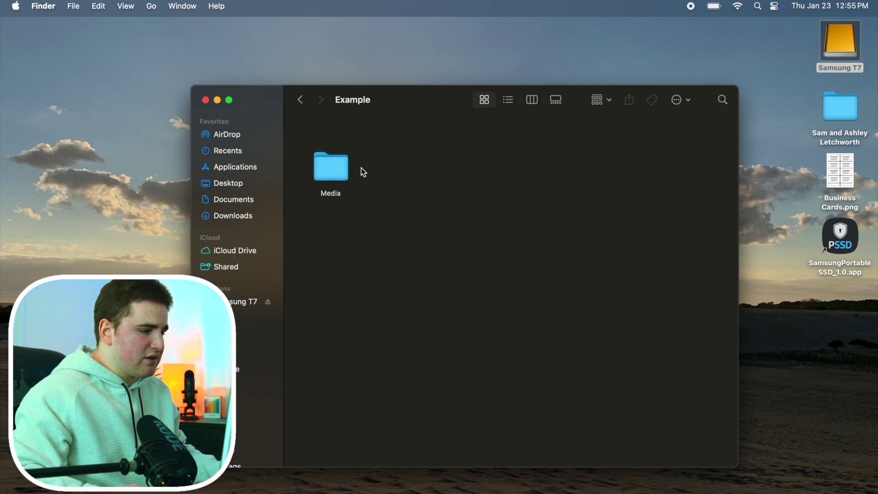
pyautogui.click(608, 100)
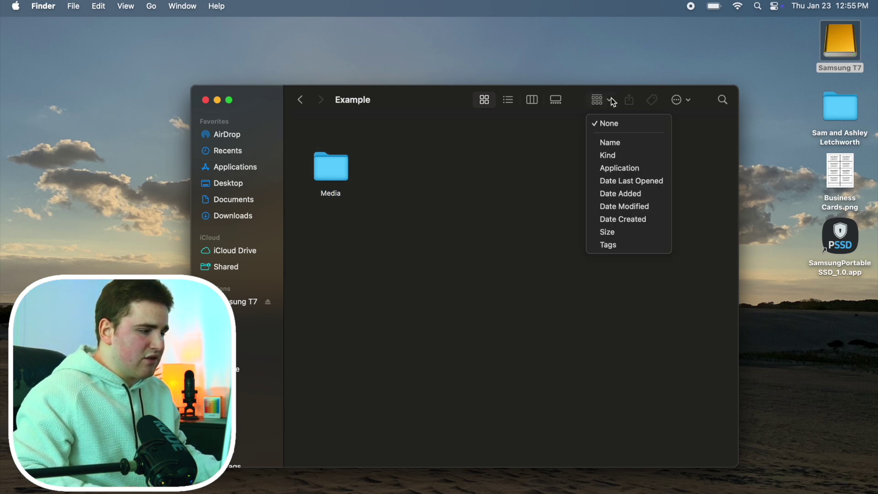
pyautogui.click(624, 219)
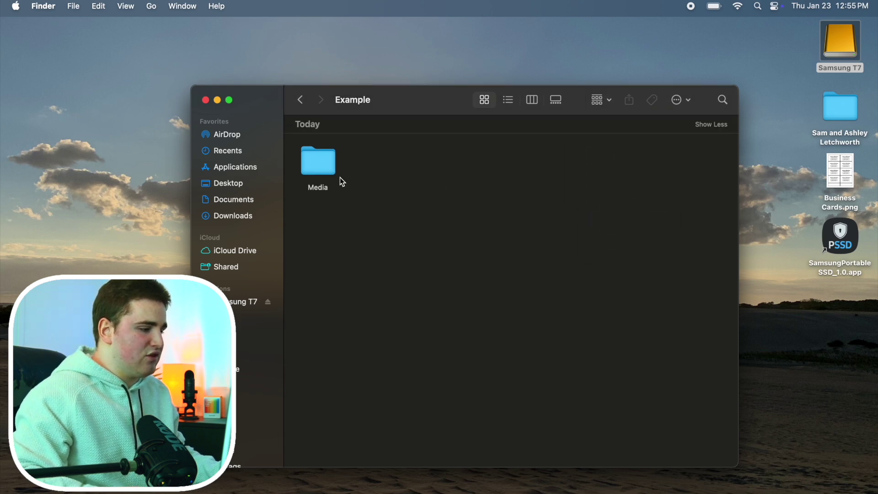
# - Compare the contents of the Example and Studio Setup project folders in YouTube Tutorials 2024
pyautogui.click(302, 100)
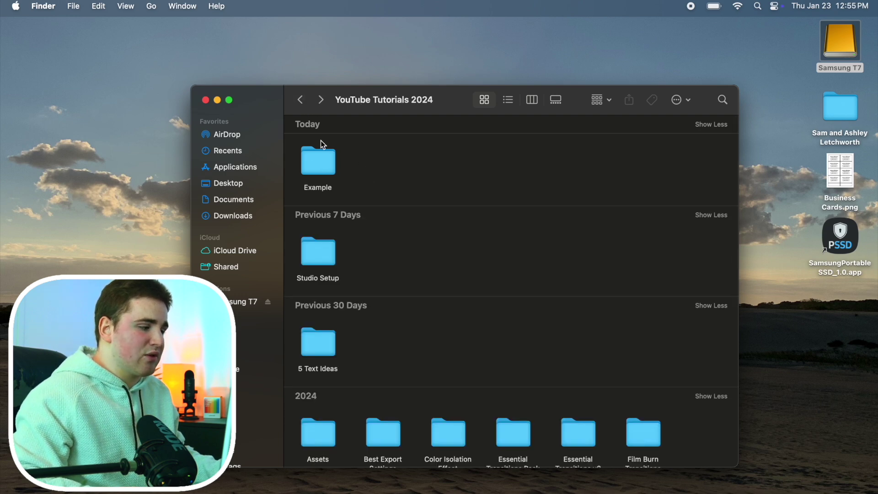
pyautogui.doubleClick(324, 167)
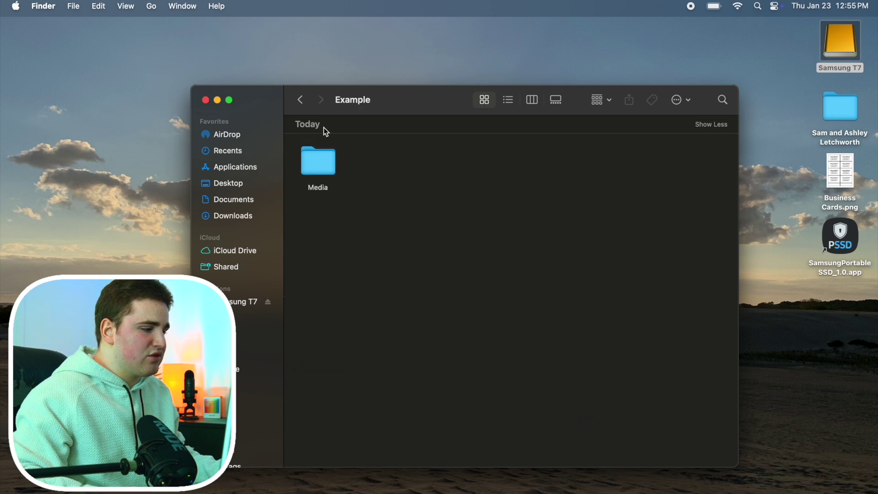
pyautogui.click(301, 99)
pyautogui.click(326, 264)
pyautogui.doubleClick(326, 264)
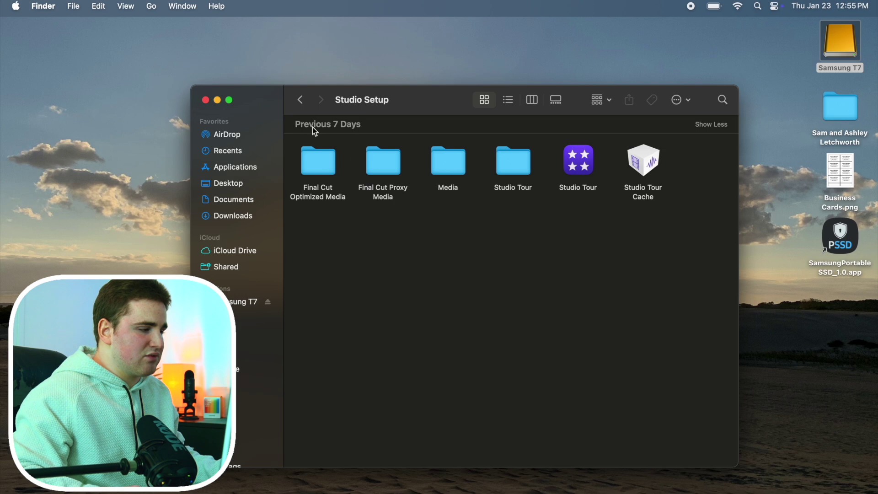
pyautogui.click(300, 100)
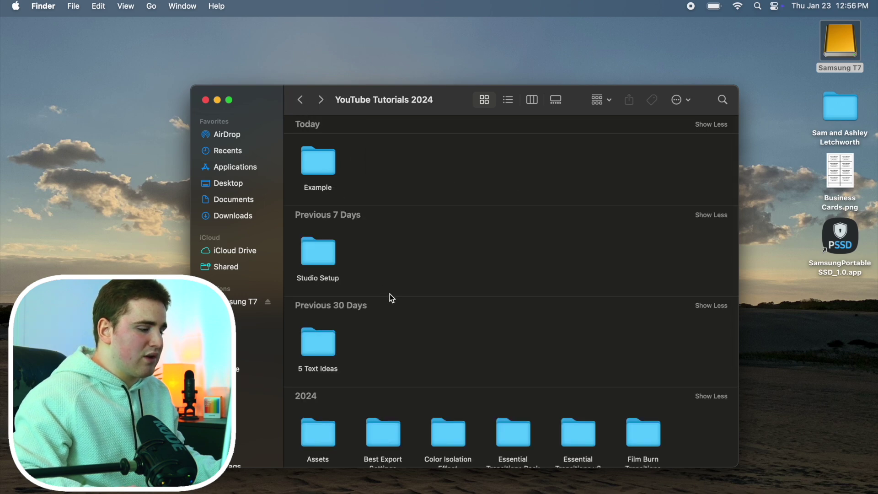
# - Open the 5 Text Ideas library in Final Cut Pro and save a new library named Example in the Example folder
pyautogui.click(322, 351)
pyautogui.doubleClick(323, 351)
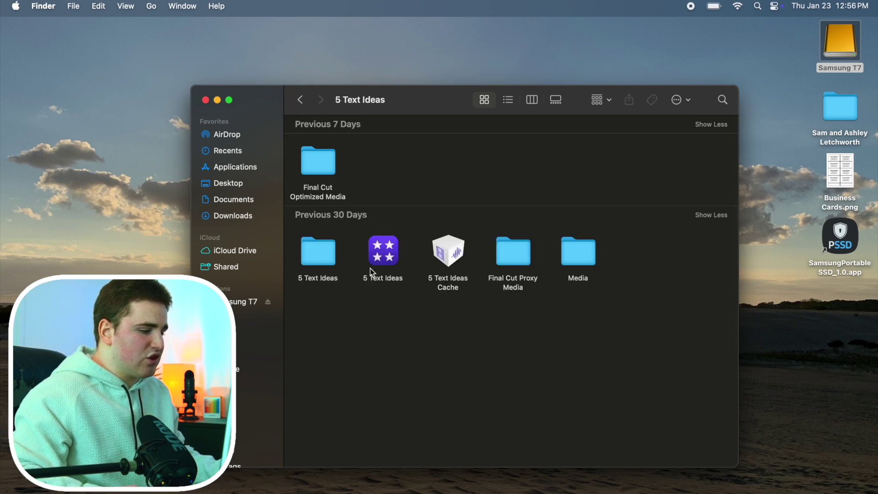
pyautogui.doubleClick(388, 255)
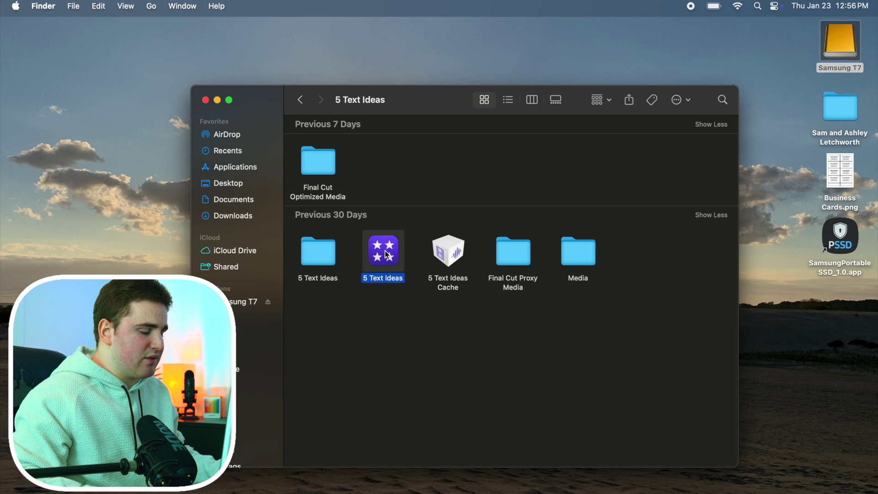
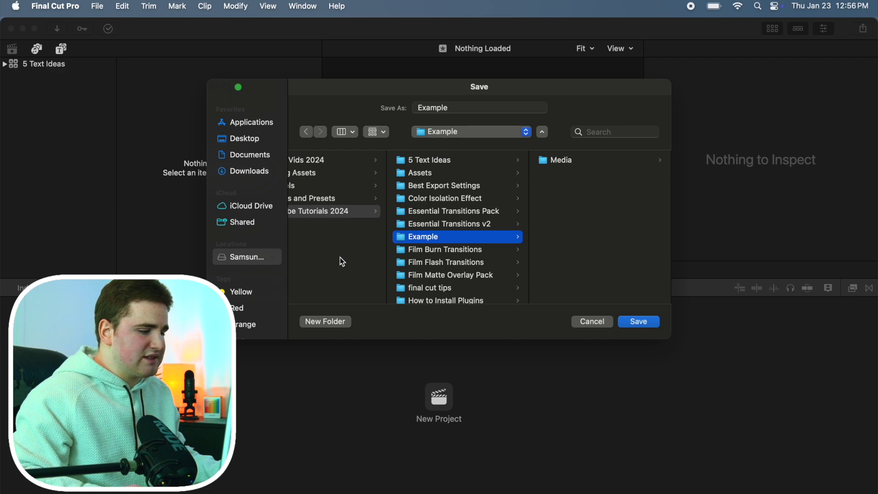
pyautogui.click(639, 322)
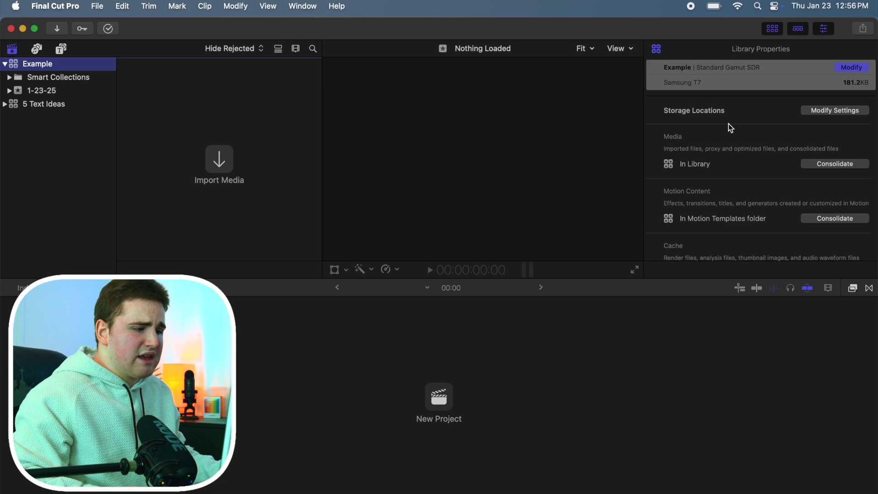
# - Set the Example library's media storage location to the Example folder in YouTube Tutorials 2024
pyautogui.click(812, 112)
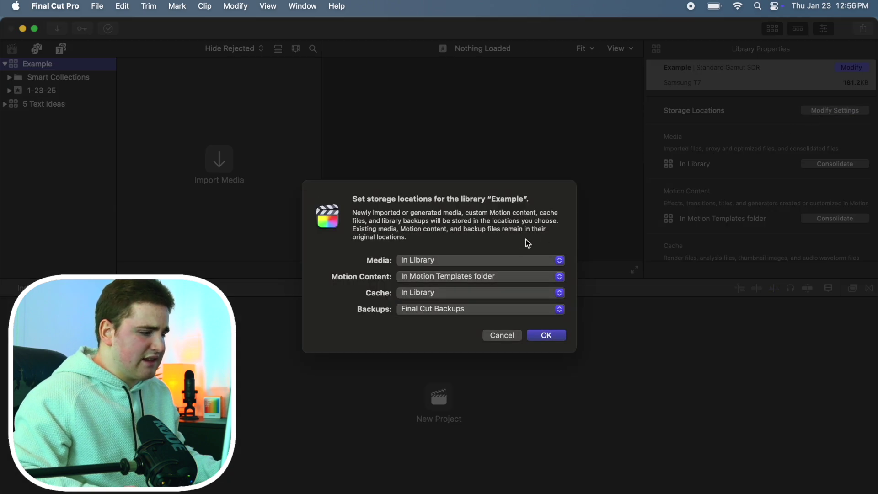
pyautogui.click(498, 259)
pyautogui.click(496, 290)
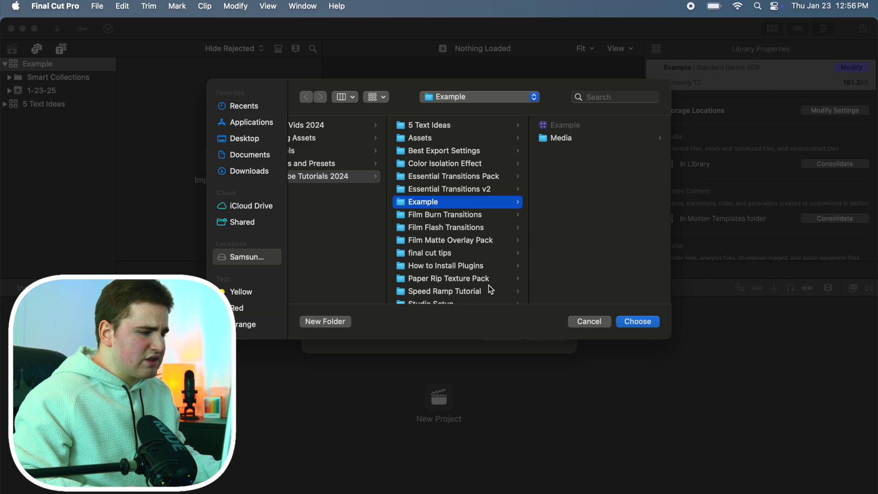
pyautogui.click(641, 320)
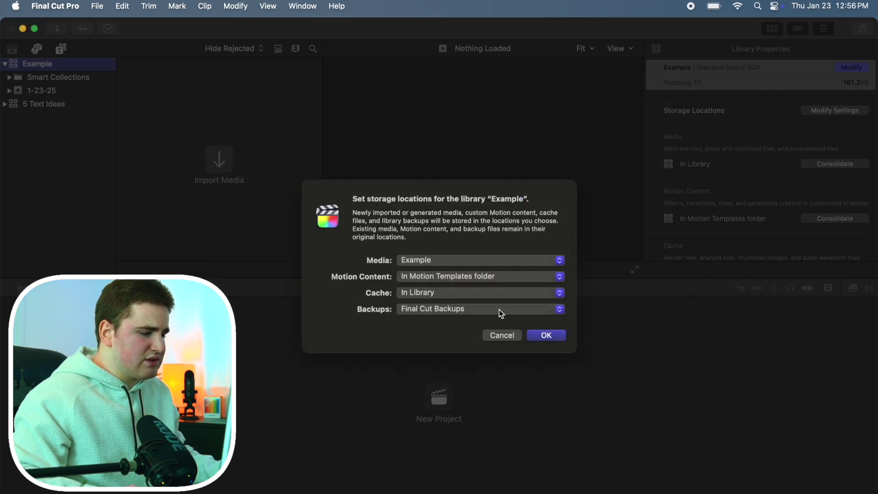
# - Set the library's cache and backups storage locations to the Example folder and apply the storage settings
pyautogui.click(479, 295)
pyautogui.click(478, 309)
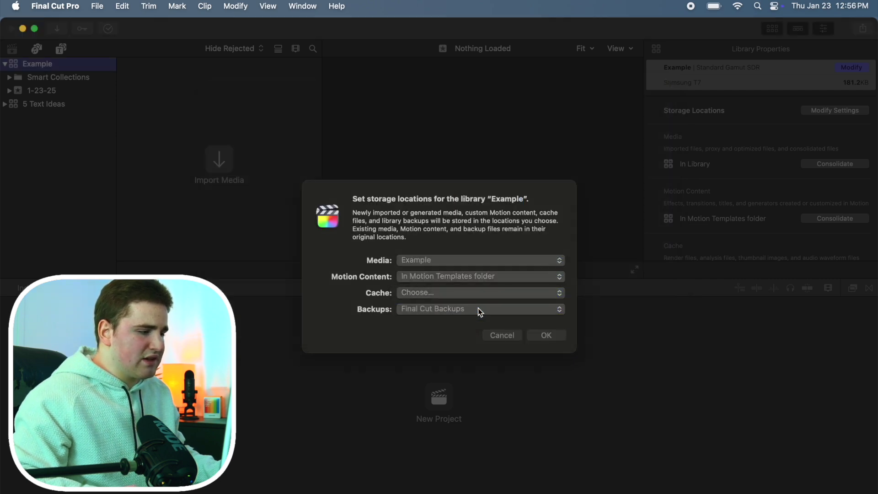
pyautogui.click(630, 323)
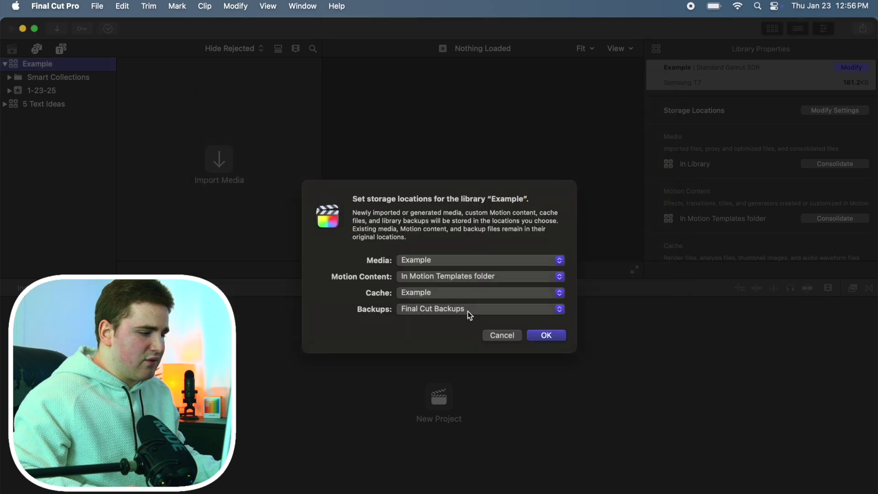
pyautogui.click(465, 310)
pyautogui.click(465, 329)
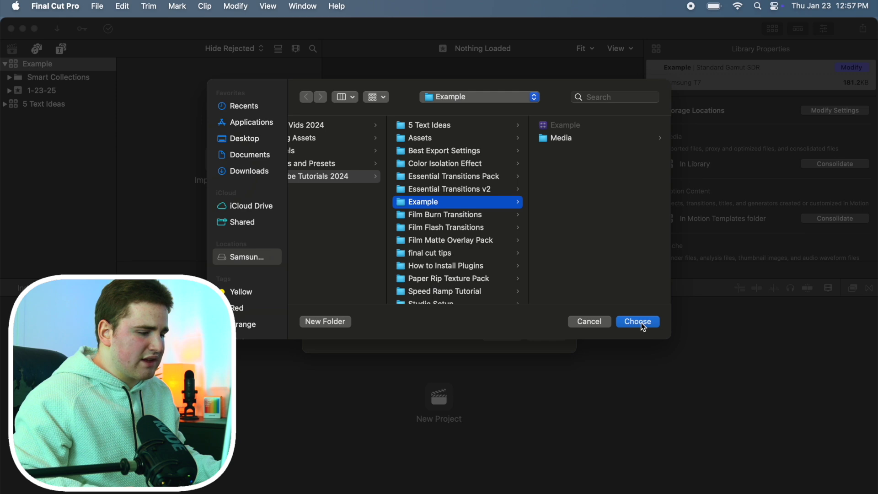
pyautogui.click(638, 323)
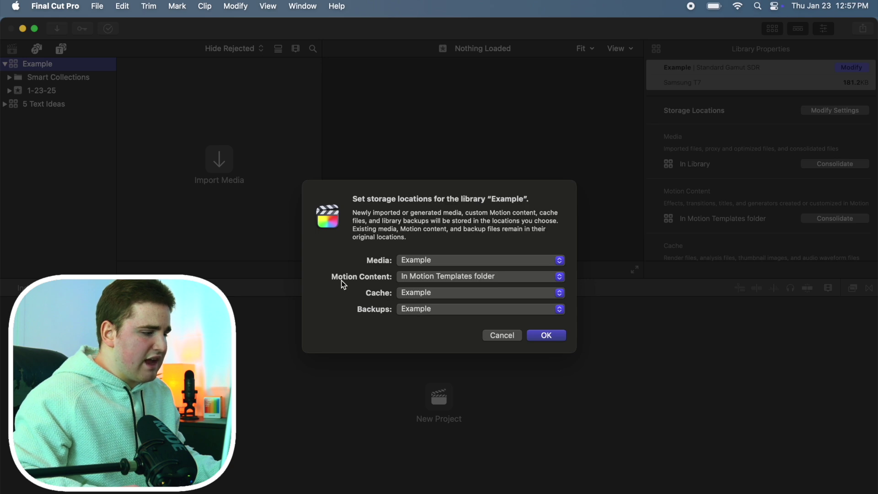
pyautogui.click(547, 336)
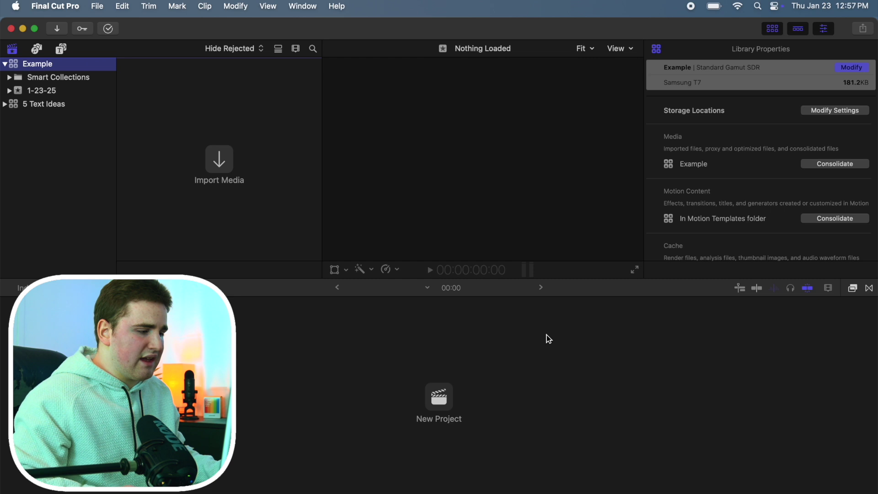
pyautogui.scroll(-5, 671, 207)
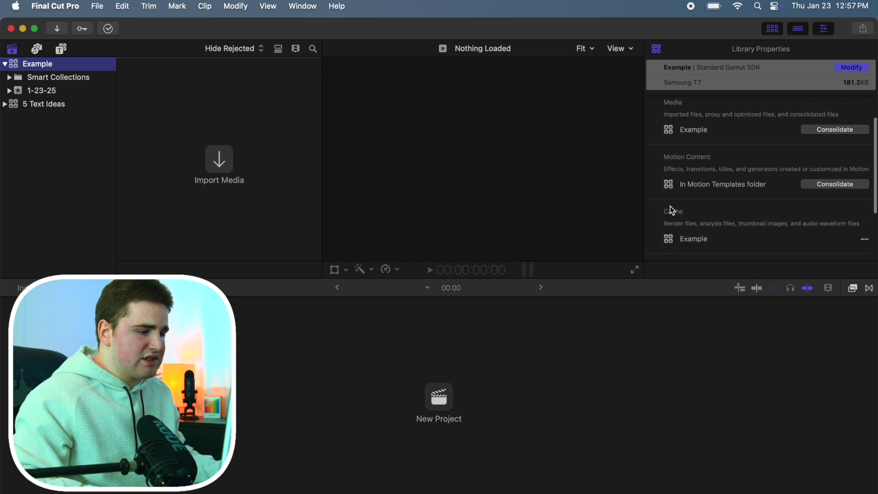
pyautogui.scroll(5, 667, 220)
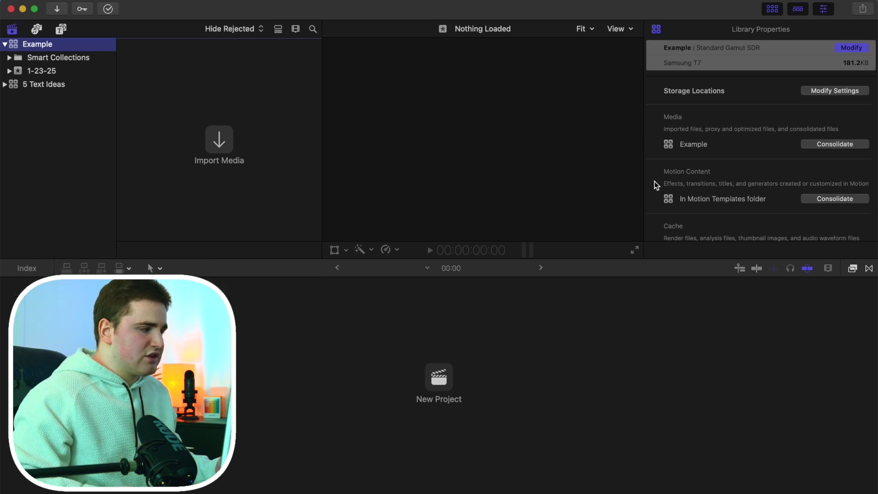
# - Close the Final Cut Pro window and reopen the Example library from the Example folder in Finder
pyautogui.click(11, 9)
pyautogui.click(422, 322)
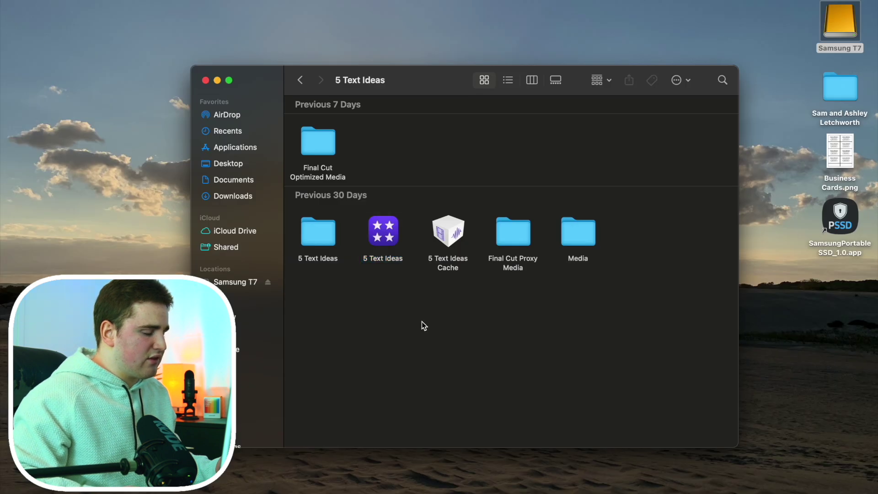
pyautogui.click(300, 81)
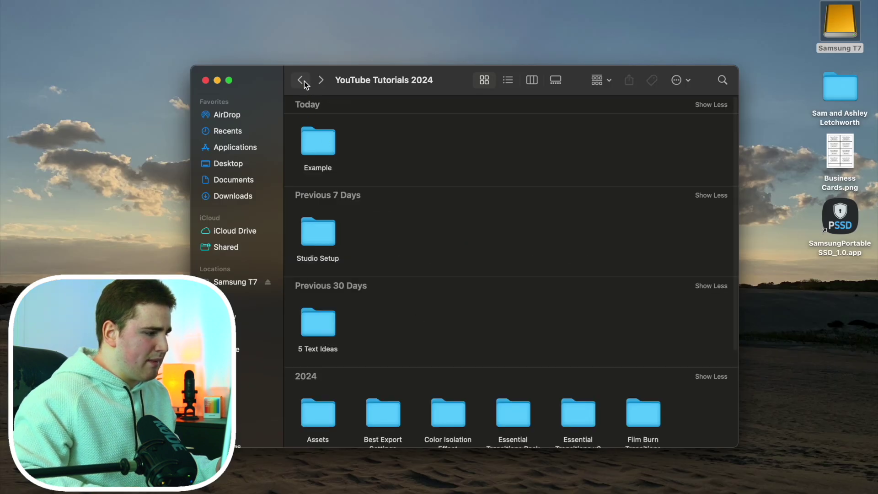
pyautogui.doubleClick(325, 145)
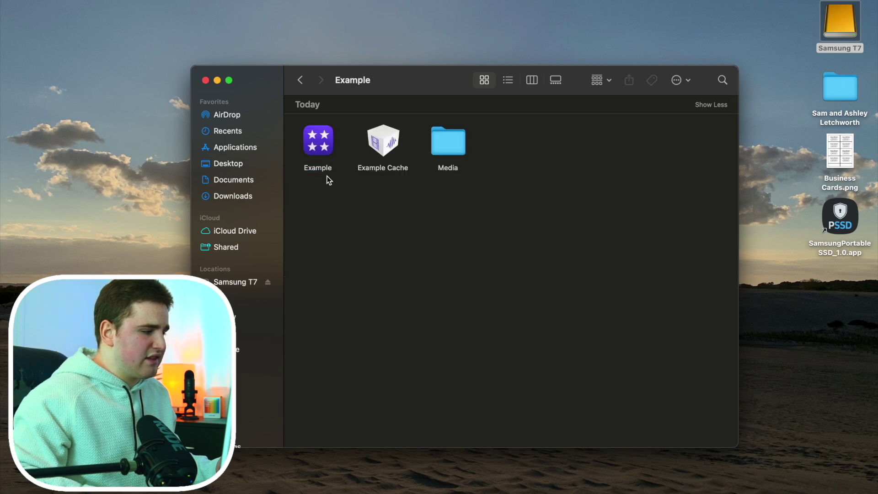
pyautogui.doubleClick(311, 149)
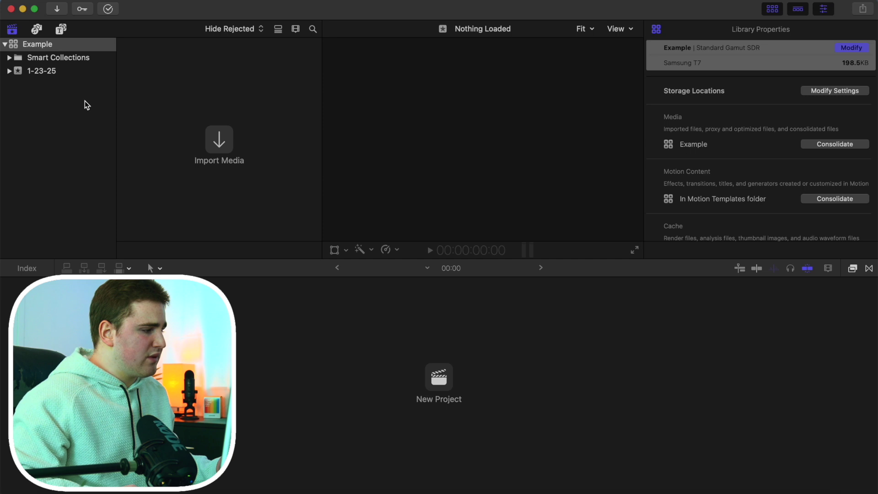
# - Create a project named Example in the 1-23-25 event, using 1080p HD video at 1920x1080 and 30p
pyautogui.click(50, 72)
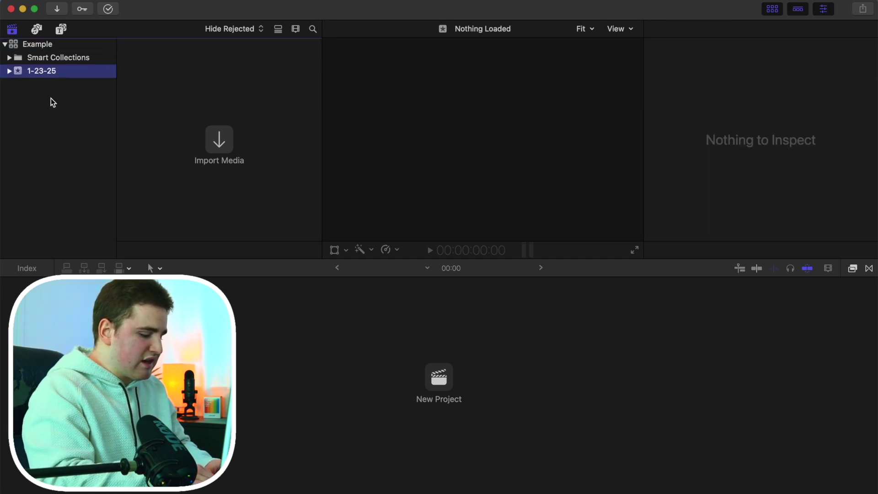
pyautogui.press('super+n')
pyautogui.write('Ex')
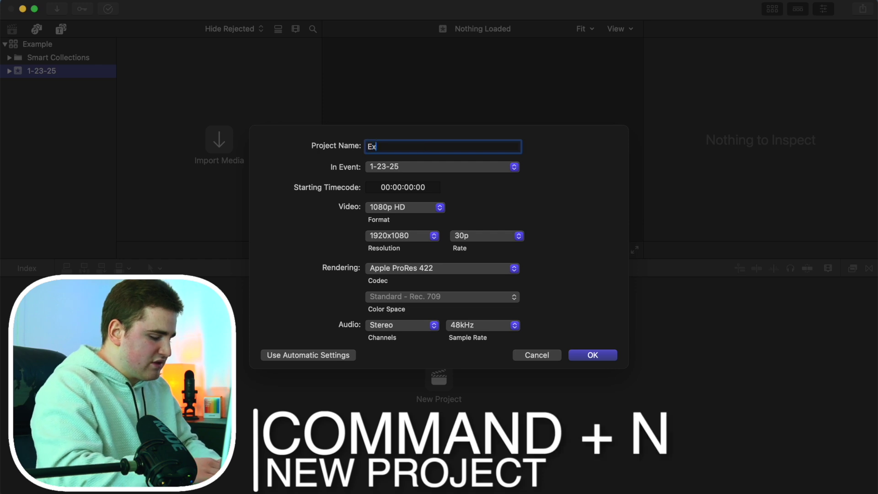
pyautogui.write('ample')
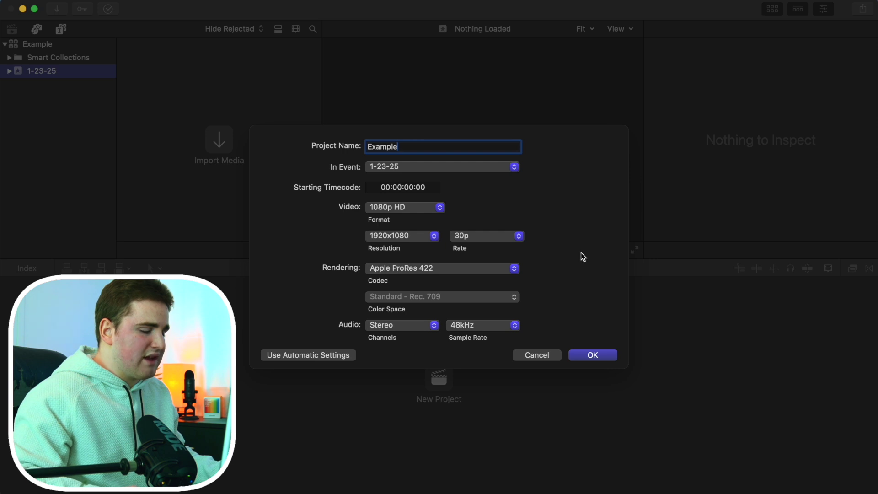
pyautogui.click(594, 355)
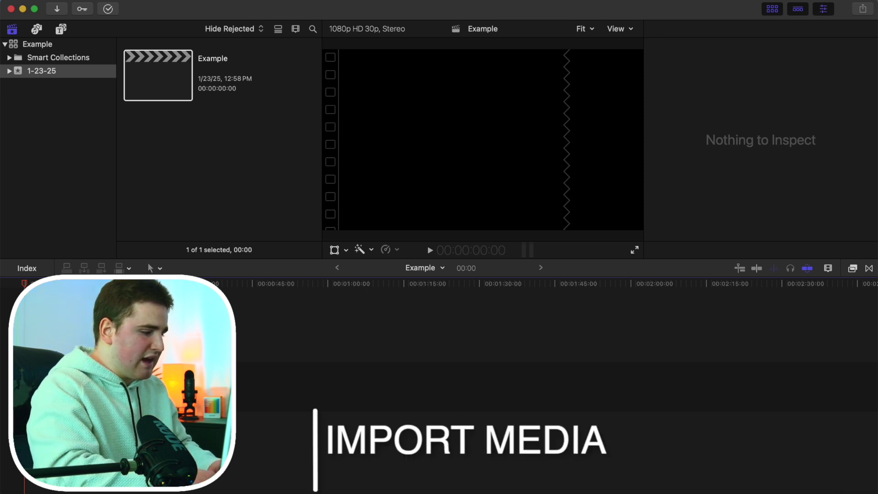
# - Import clip C0049 from the Samsung T7 drive into the 1-23-25 event, leaving files in place and creating ProRes Proxy media at 50%
pyautogui.press('super+i')
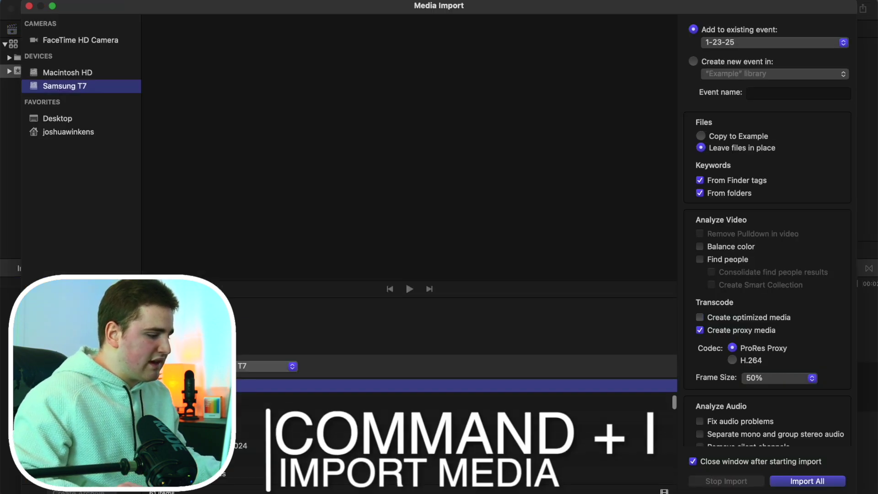
pyautogui.scroll(-3, 457, 434)
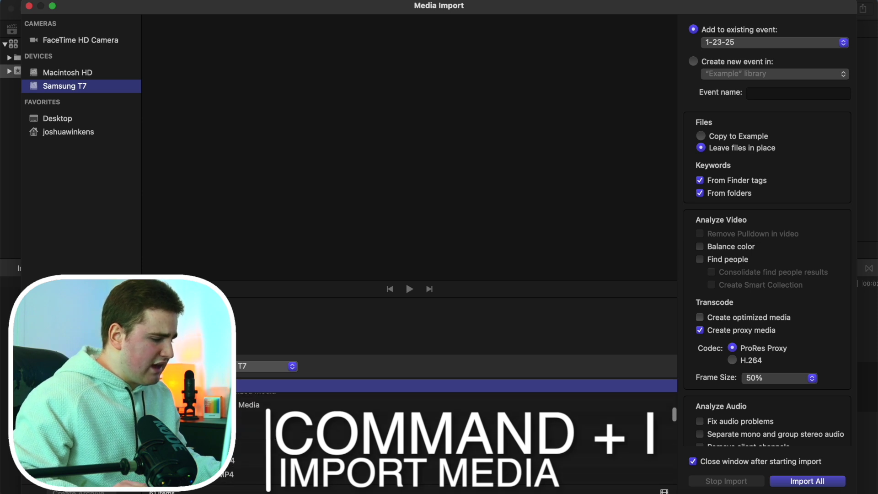
pyautogui.scroll(-3, 457, 434)
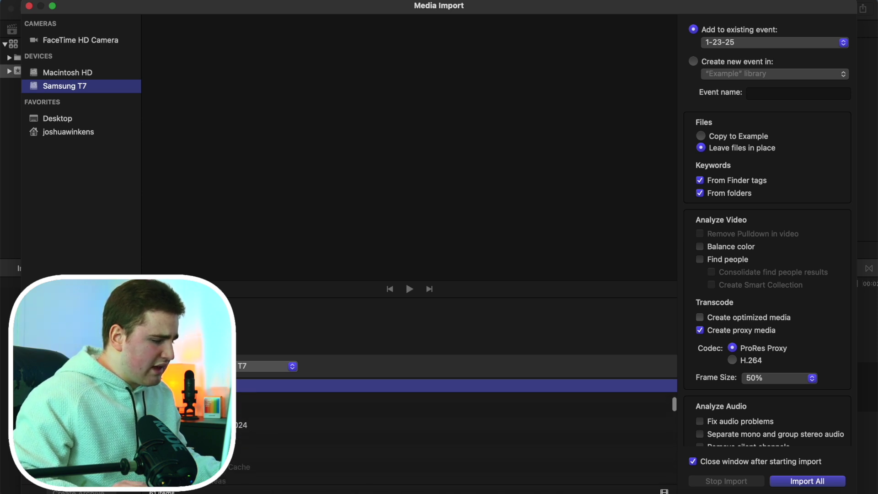
pyautogui.scroll(-1, 457, 435)
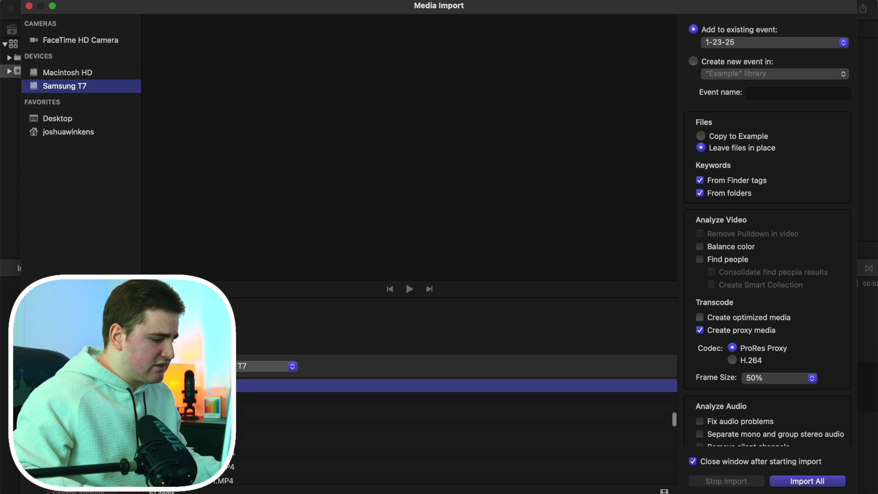
pyautogui.click(458, 425)
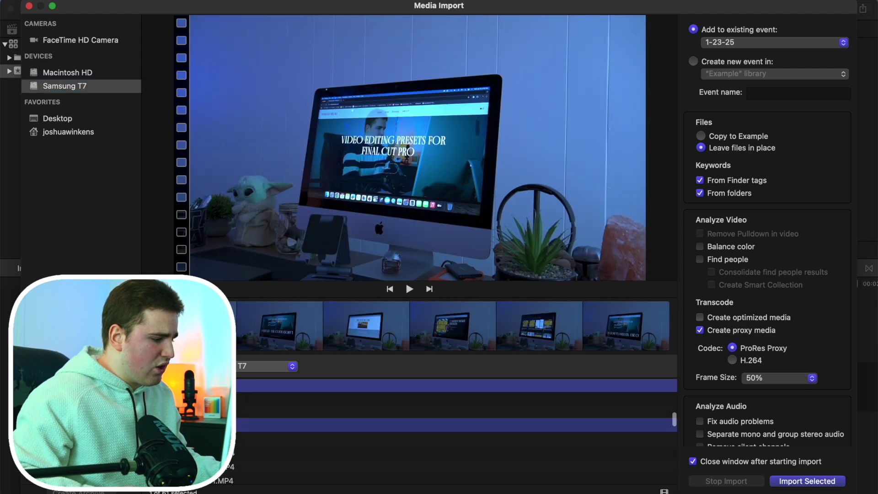
pyautogui.click(458, 439)
pyautogui.scroll(1, 446, 457)
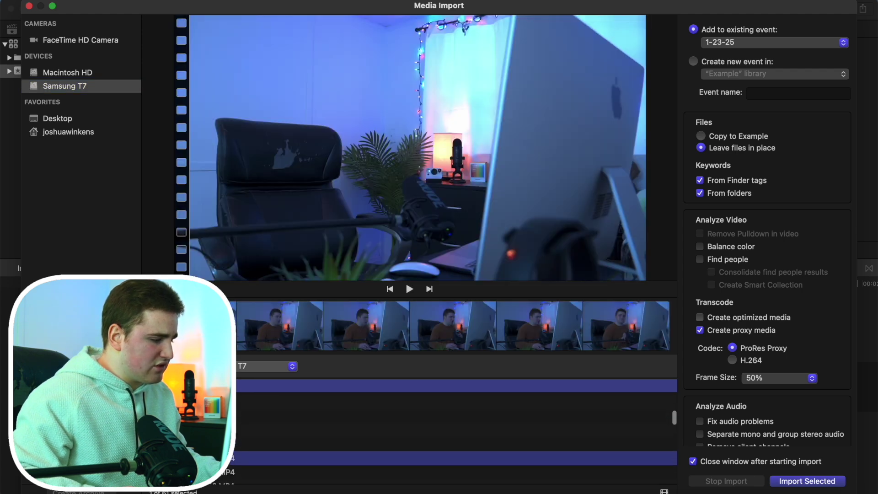
pyautogui.click(457, 422)
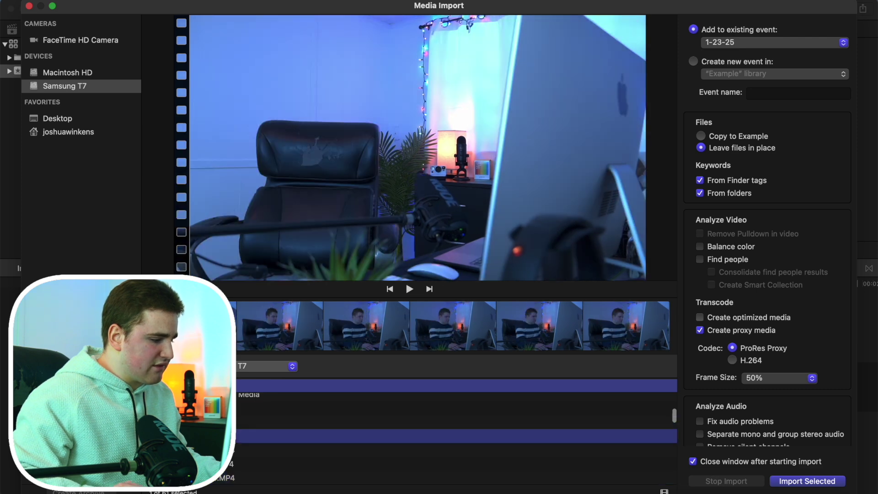
pyautogui.scroll(-2, 457, 439)
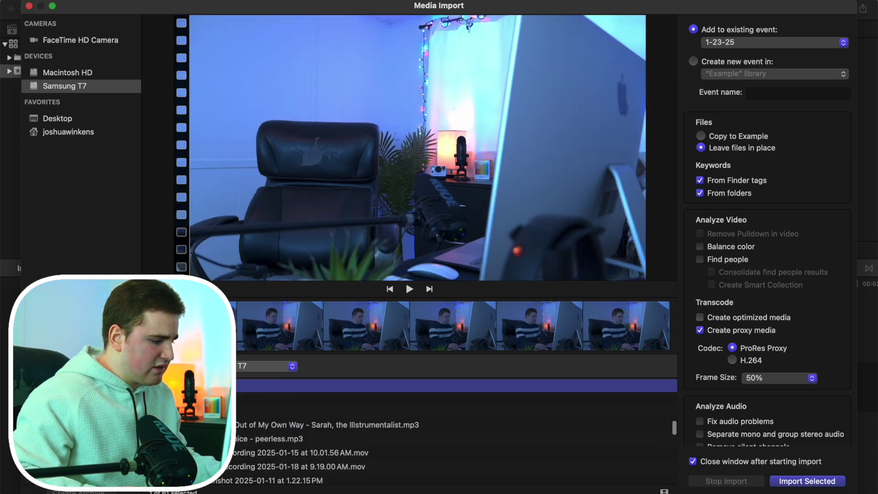
pyautogui.scroll(1, 457, 443)
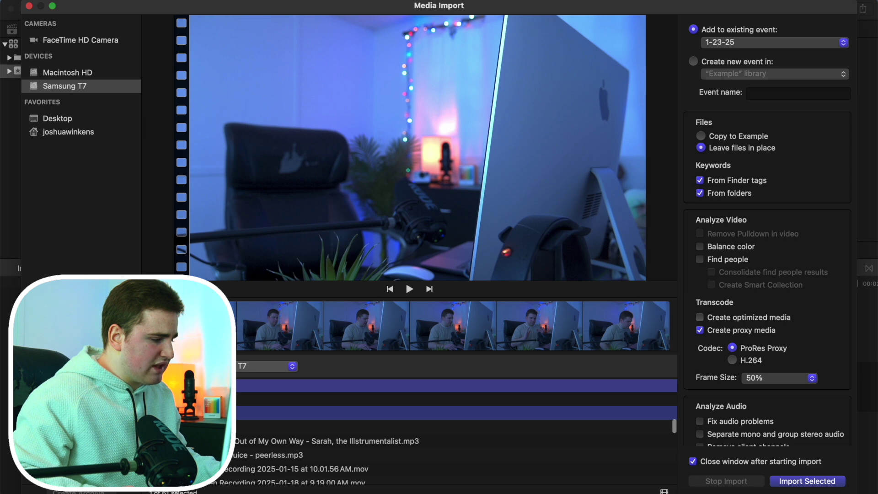
pyautogui.scroll(1, 457, 439)
pyautogui.click(457, 421)
pyautogui.click(457, 408)
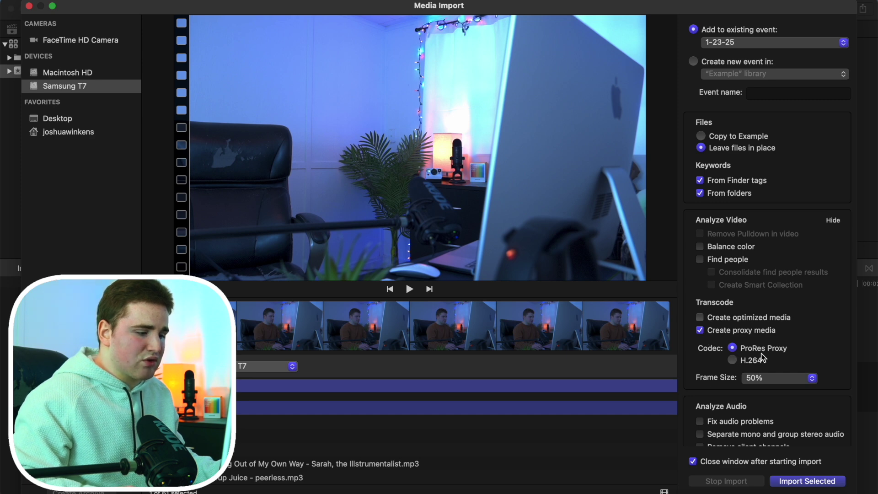
pyautogui.click(792, 482)
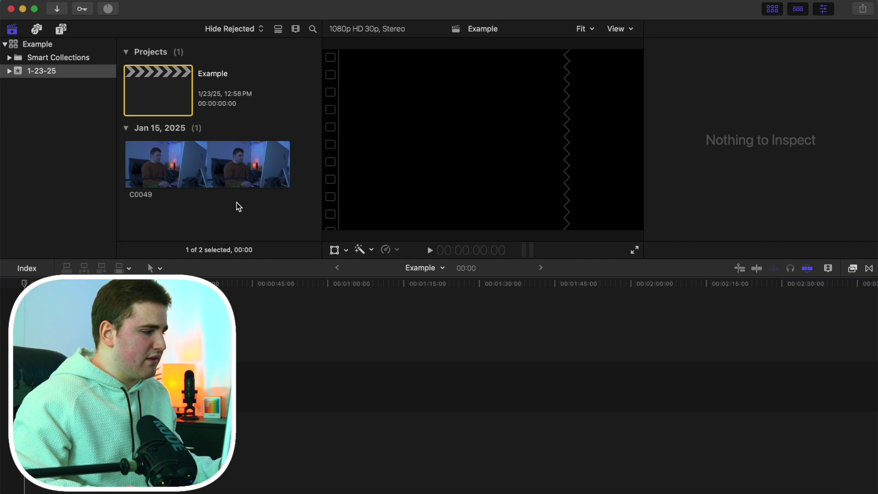
# - Insert clip C0049 from the 1-23-25 event into the Example project timeline
pyautogui.click(227, 180)
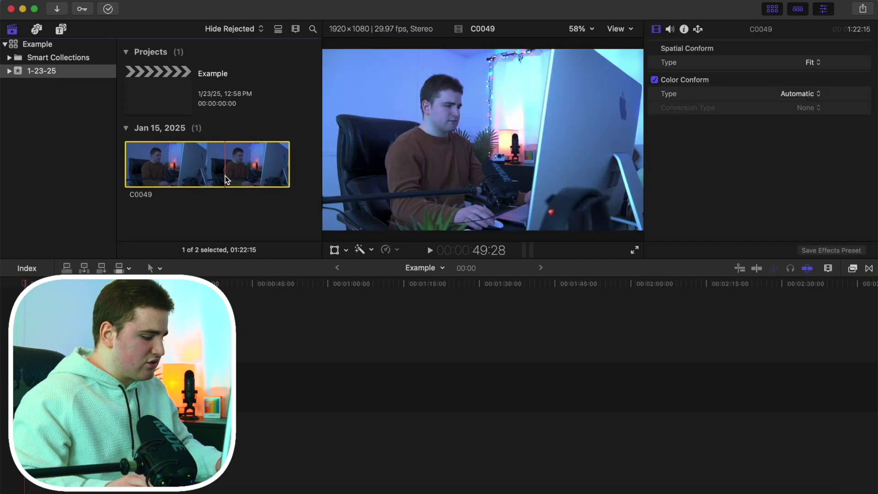
pyautogui.press('w')
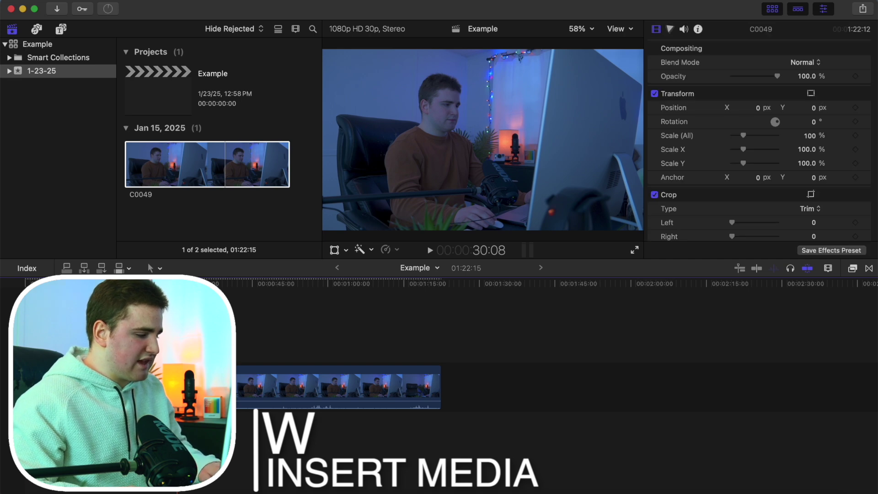
pyautogui.hotkey('shift', 'z')
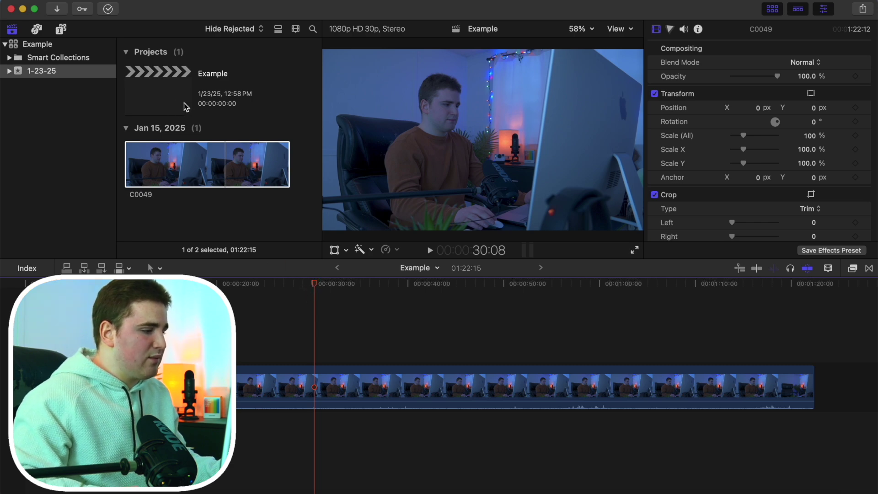
# - Try blading the timeline clip at 30:08 and removing the section before the cut, and undo the edits
pyautogui.click(187, 106)
pyautogui.click(313, 339)
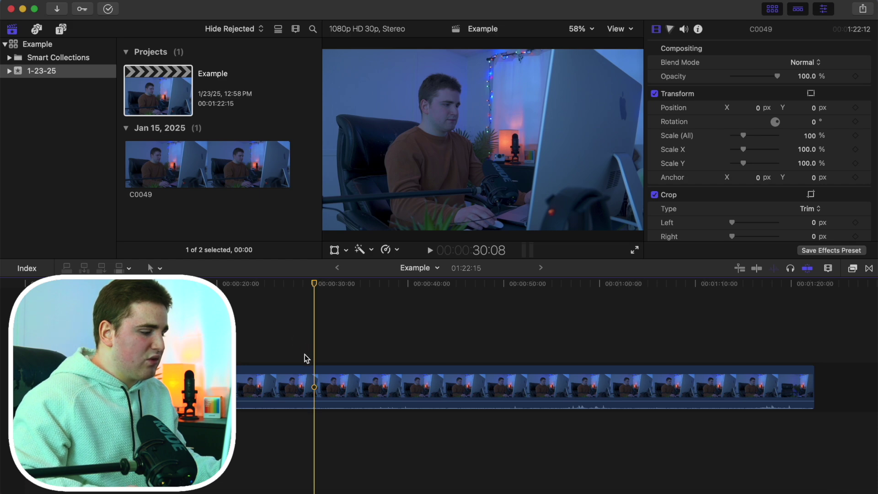
pyautogui.click(314, 390)
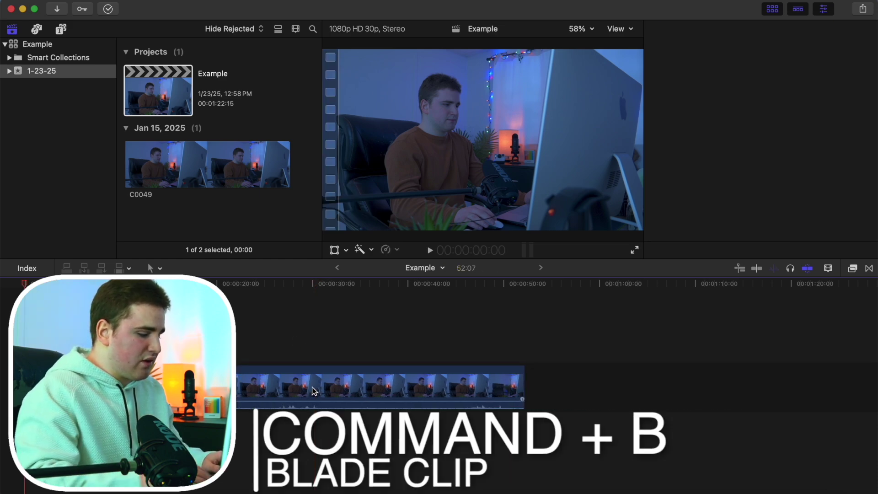
pyautogui.click(314, 391)
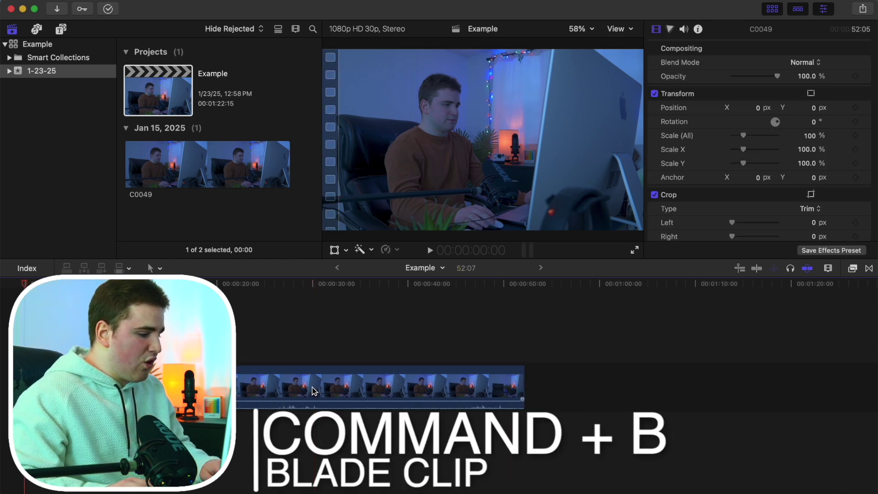
pyautogui.press('super+b')
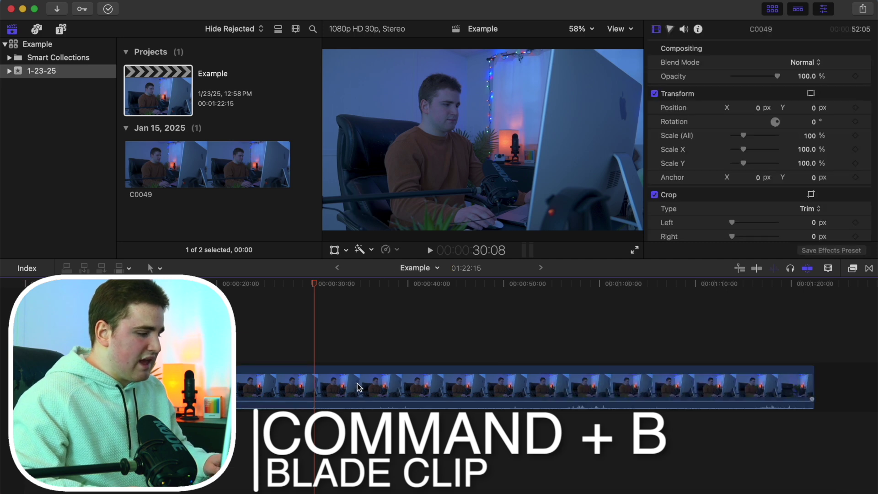
pyautogui.press('super+z')
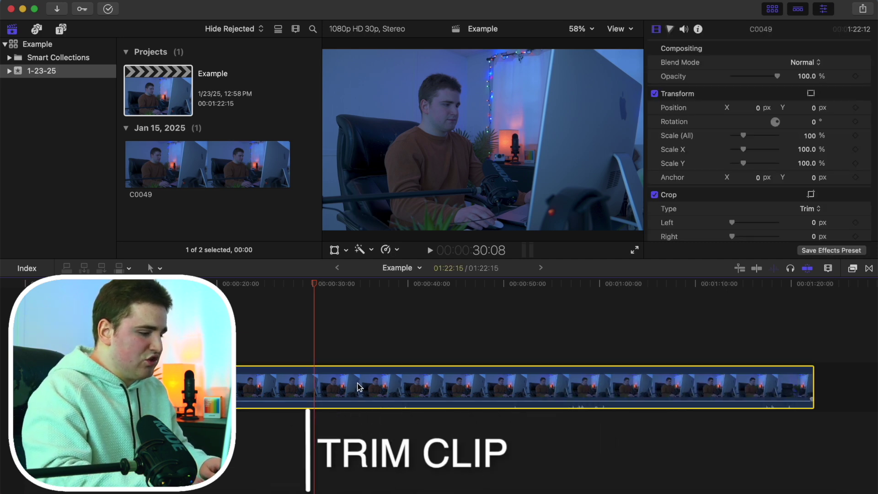
# - Trim the end of the timeline clip to the playhead at 30:08
pyautogui.hotkey('alt', ']')
pyautogui.hotkey('shift', 'z')
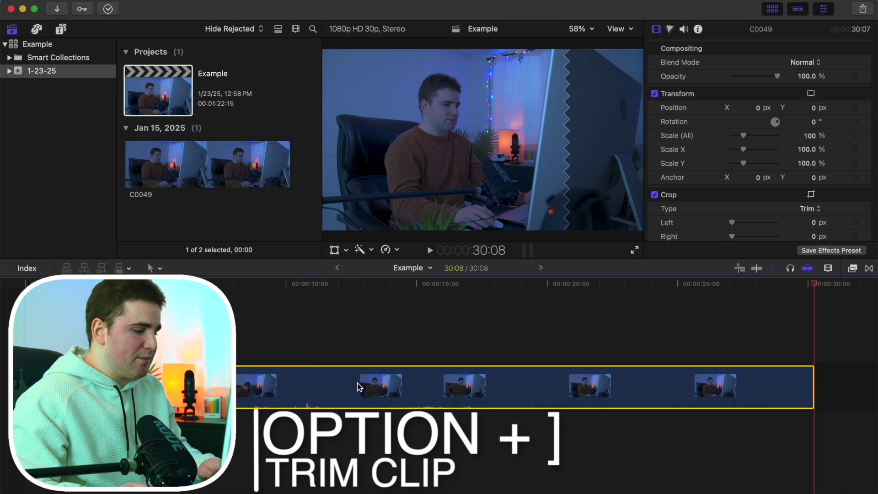
pyautogui.click(361, 344)
pyautogui.click(357, 343)
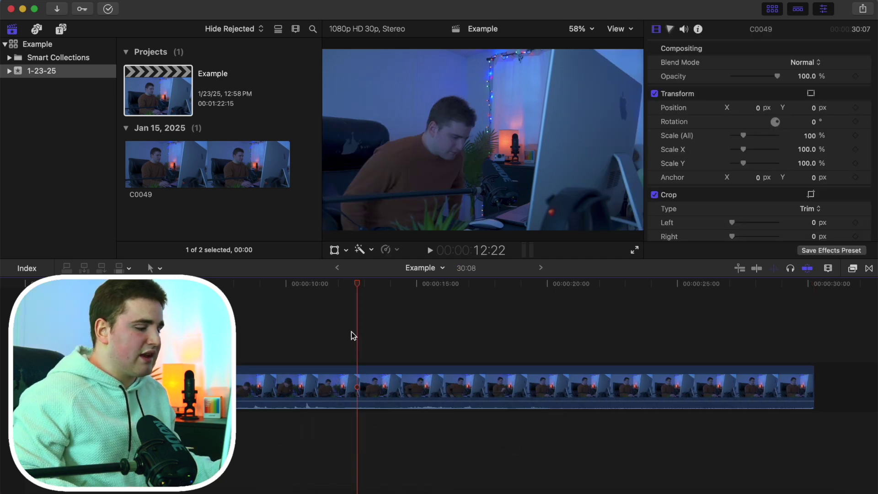
# - Move the playhead to 15:25 and set the viewer's media playback to Proxy Only
pyautogui.moveTo(361, 289); pyautogui.dragTo(440, 328)
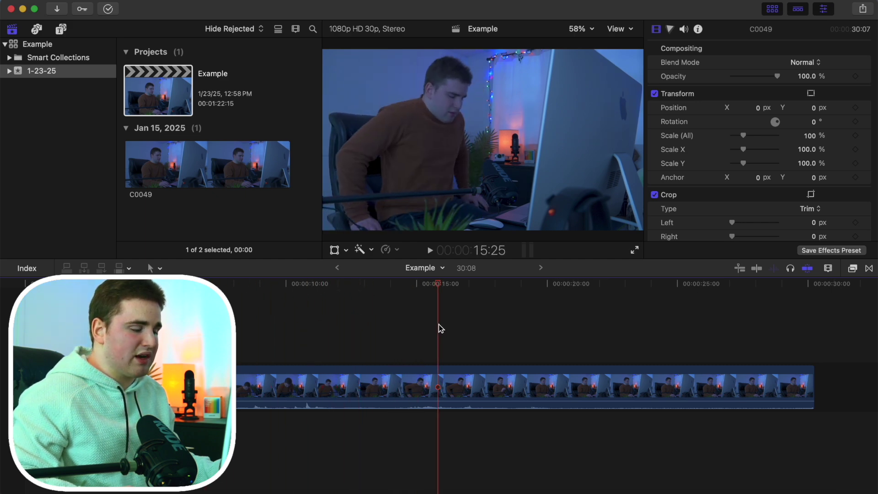
pyautogui.click(618, 29)
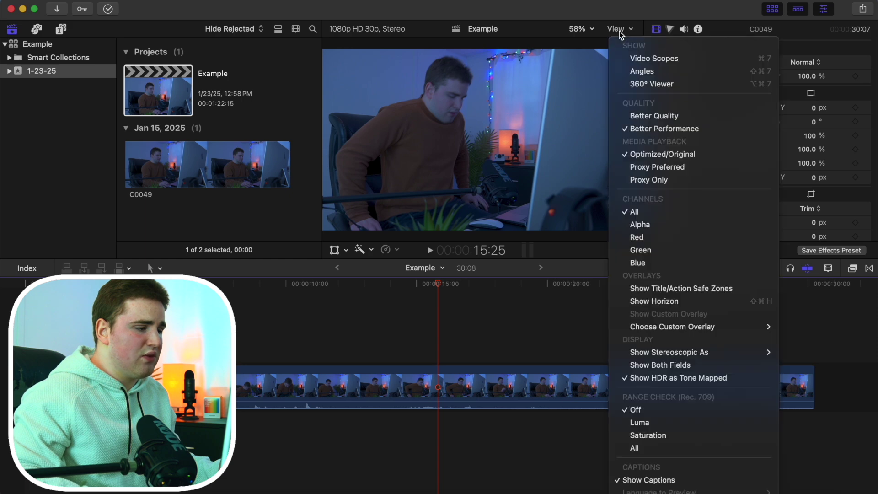
pyautogui.click(639, 180)
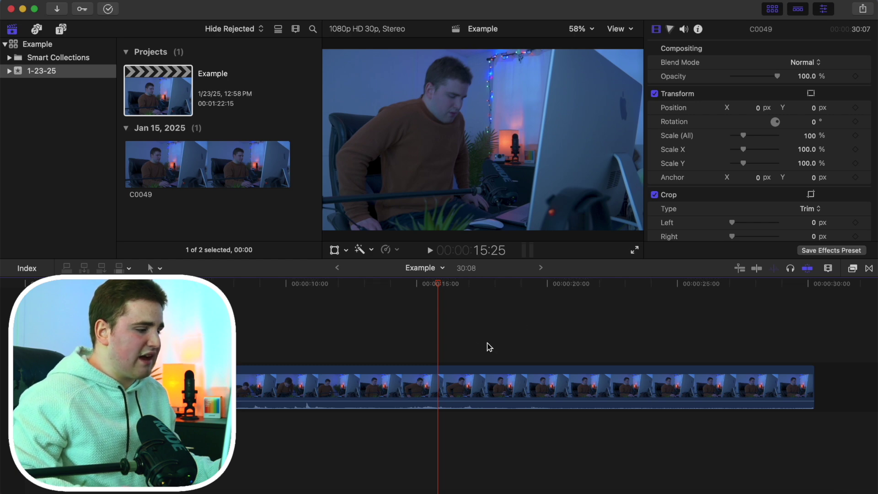
# - Move the playhead back to 9:02 and set the viewer's media playback to Optimized/Original
pyautogui.moveTo(441, 286); pyautogui.dragTo(263, 299)
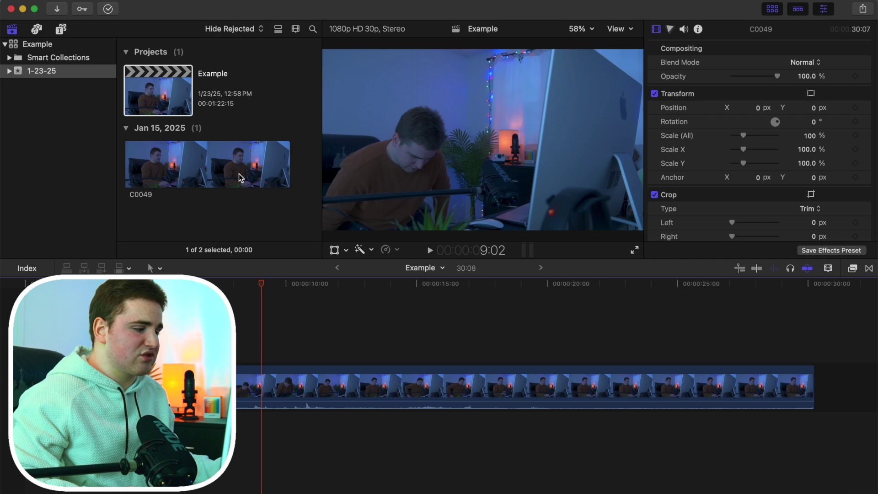
pyautogui.click(621, 30)
pyautogui.click(629, 155)
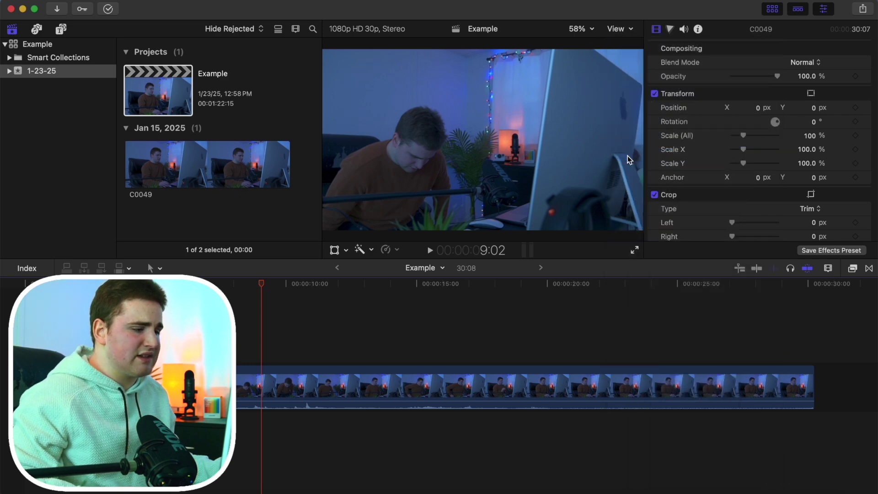